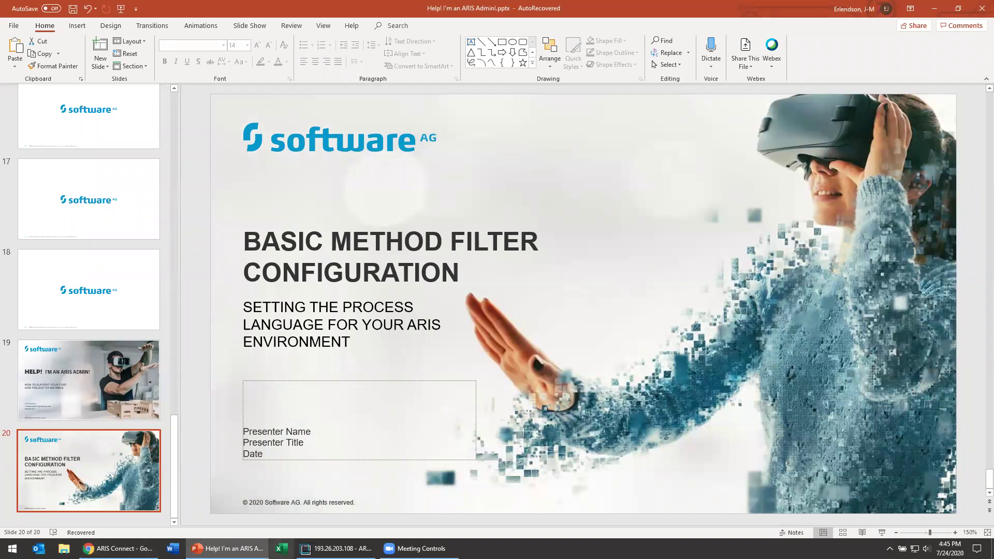
- Bring ARIS Architect to the front and switch to the Administration view from the ARIS menu
{"action": "left_click", "coordinate": [336, 549]}
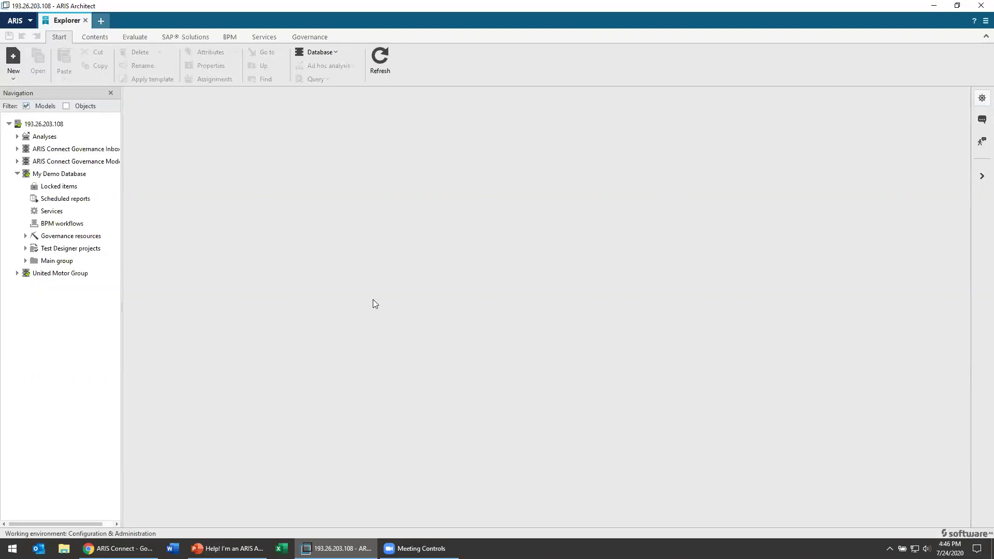
{"action": "left_click", "coordinate": [24, 19]}
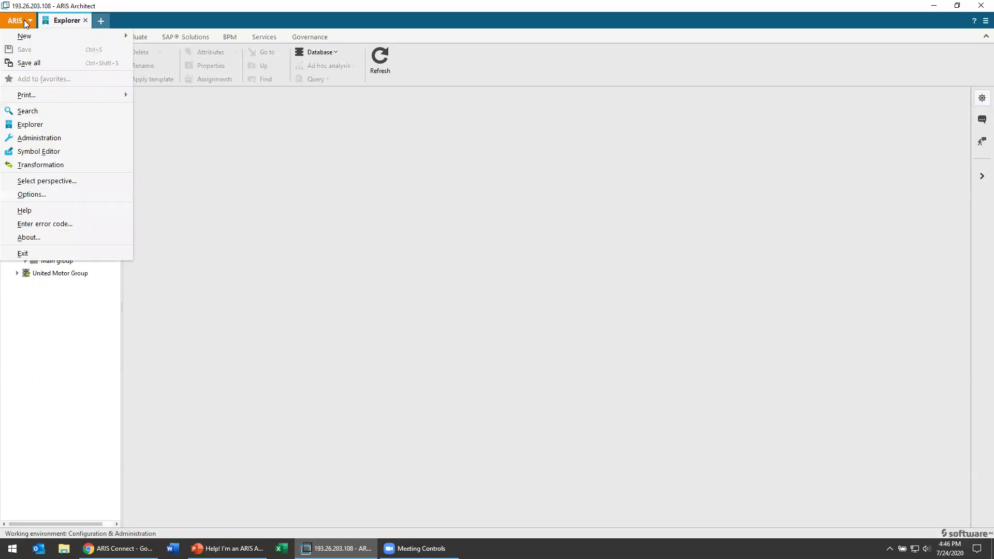
{"action": "left_click", "coordinate": [71, 139]}
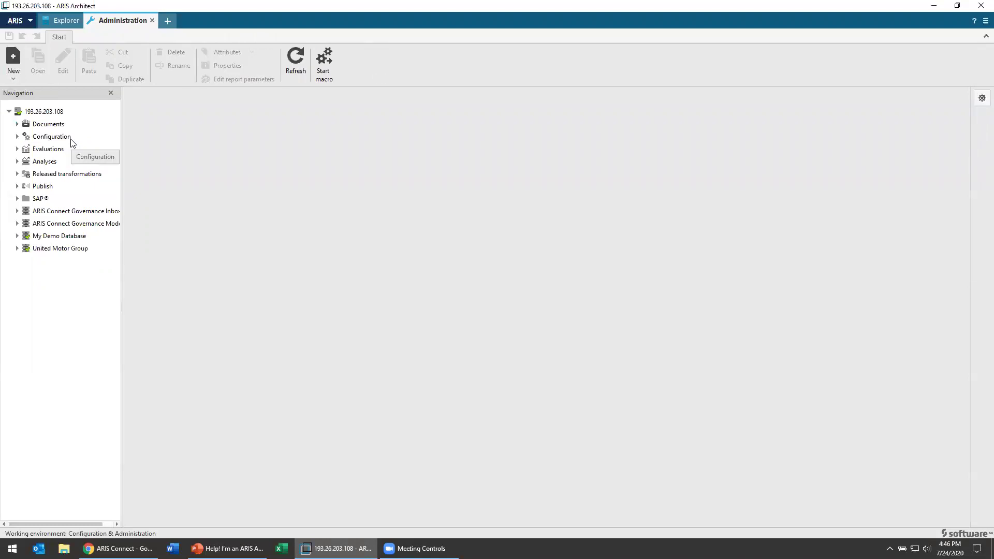
- Expand Configuration > Conventions and select Filter to list the method filters
{"action": "left_click", "coordinate": [17, 137]}
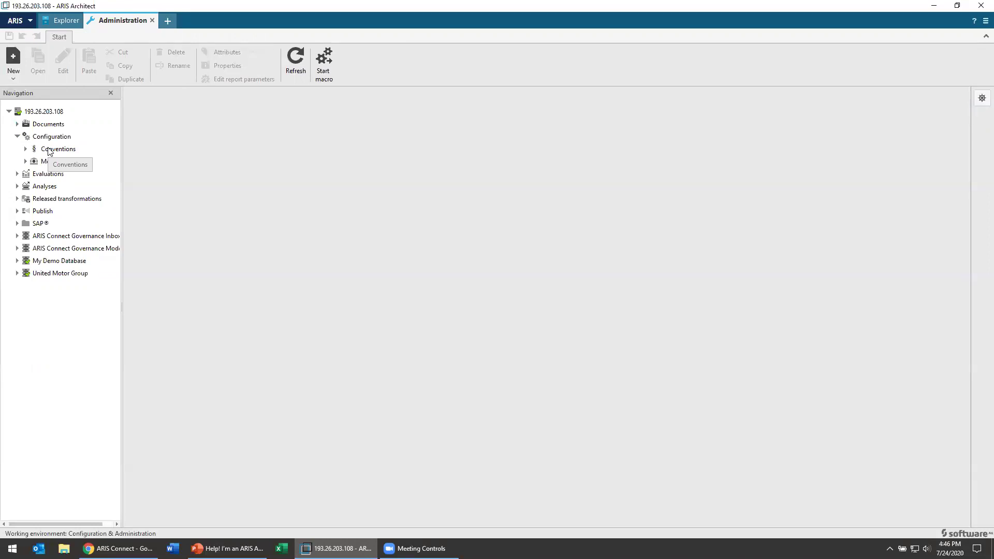
{"action": "left_click", "coordinate": [25, 148]}
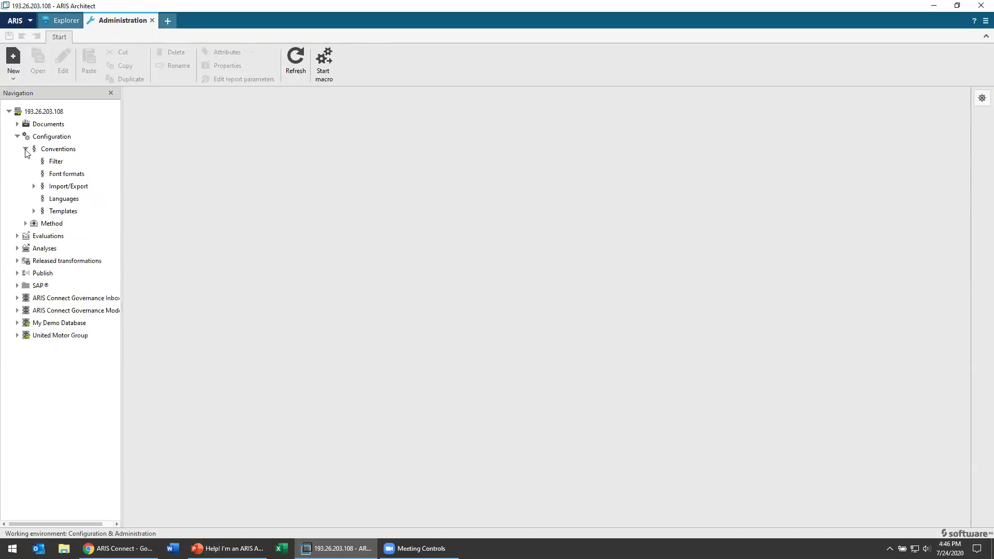
{"action": "left_click", "coordinate": [54, 163]}
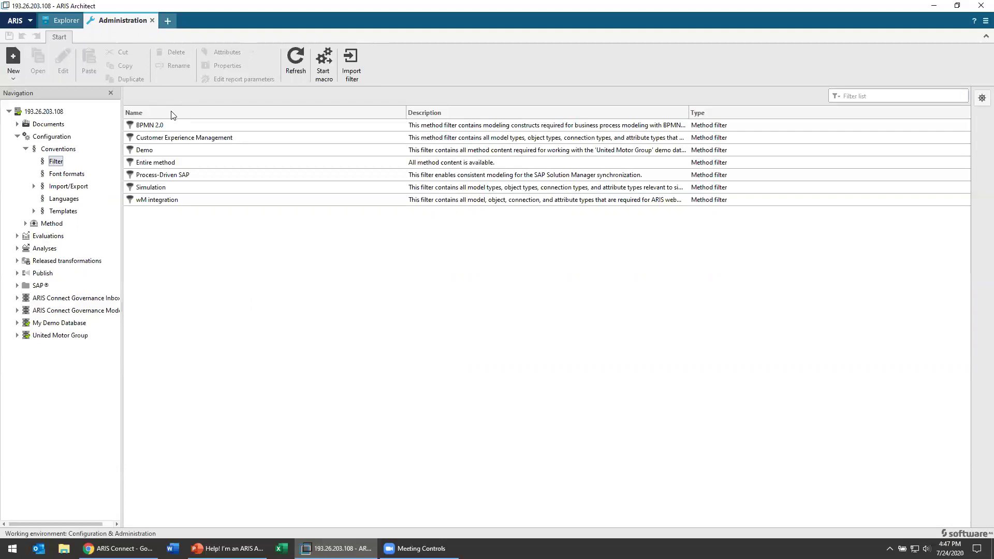
- Open the Demo method filter in the Filter Wizard using its Edit... context command
{"action": "right_click", "coordinate": [169, 153]}
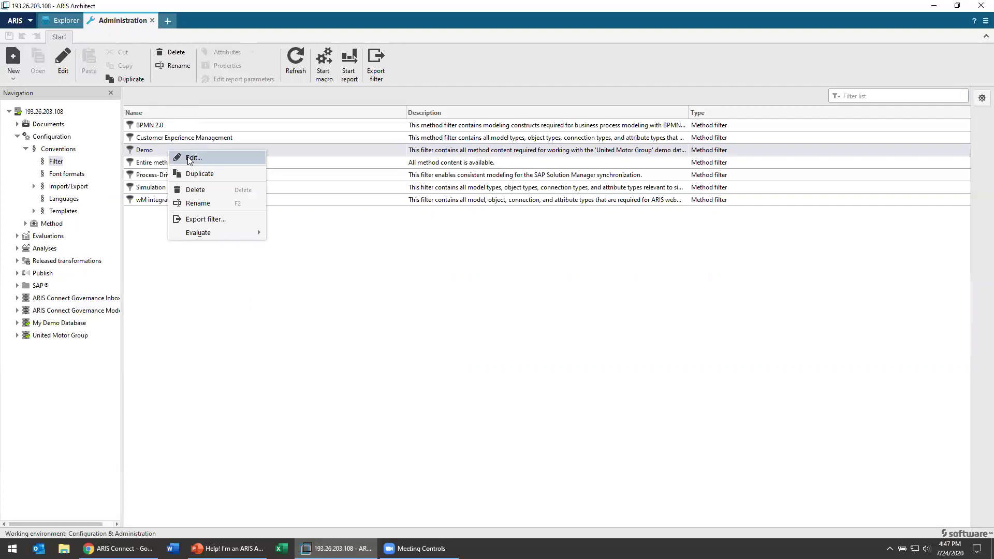
{"action": "right_click", "coordinate": [58, 163]}
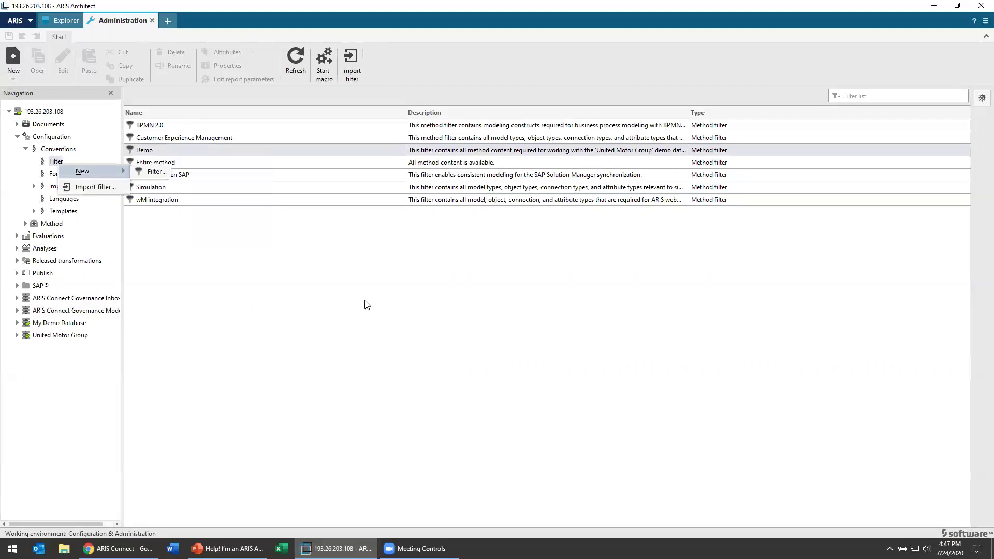
{"action": "left_click", "coordinate": [167, 161]}
{"action": "right_click", "coordinate": [167, 150]}
{"action": "left_click", "coordinate": [173, 156]}
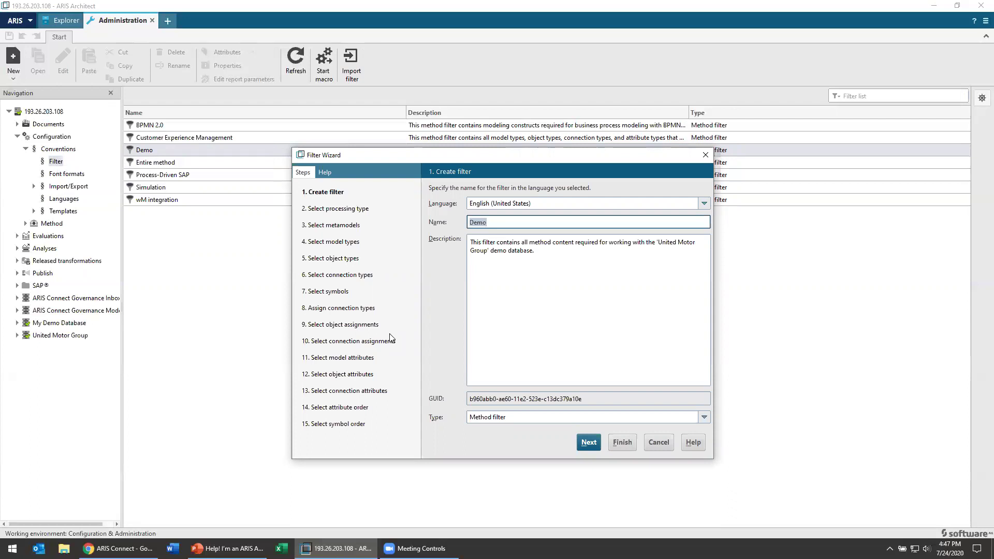
- Pass the name, Customize processing and metamodel steps to reach step 4, Select model types
{"action": "left_click", "coordinate": [589, 442]}
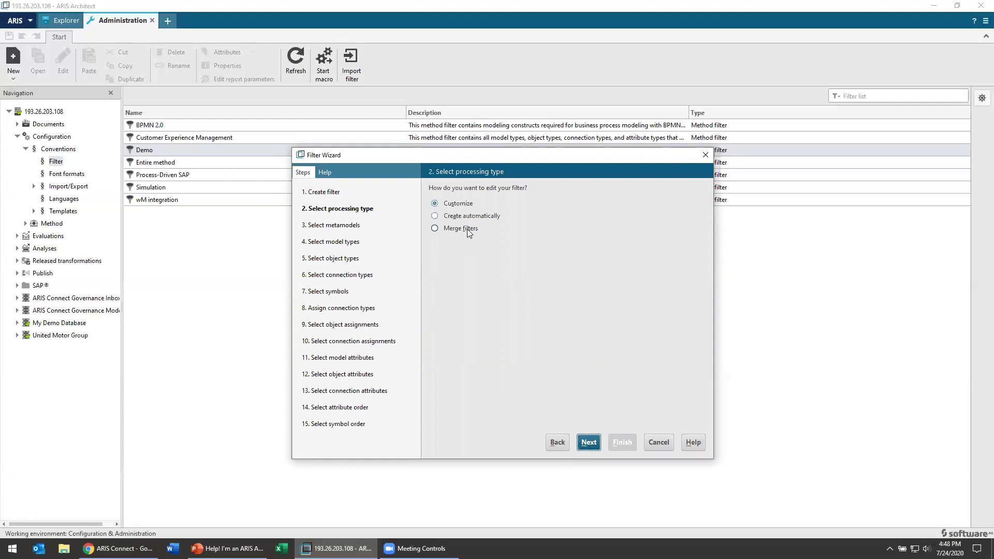
{"action": "left_click", "coordinate": [588, 443]}
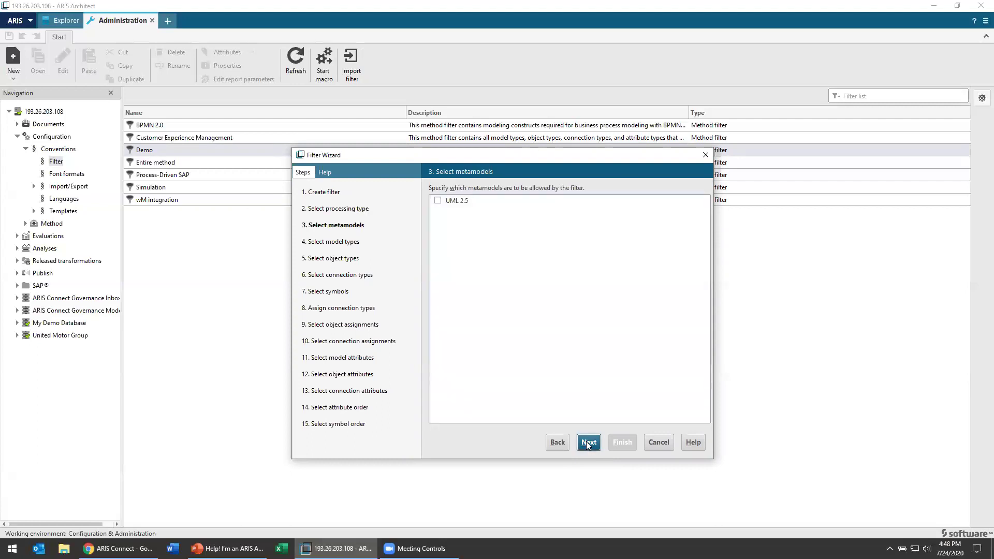
{"action": "left_click", "coordinate": [589, 443]}
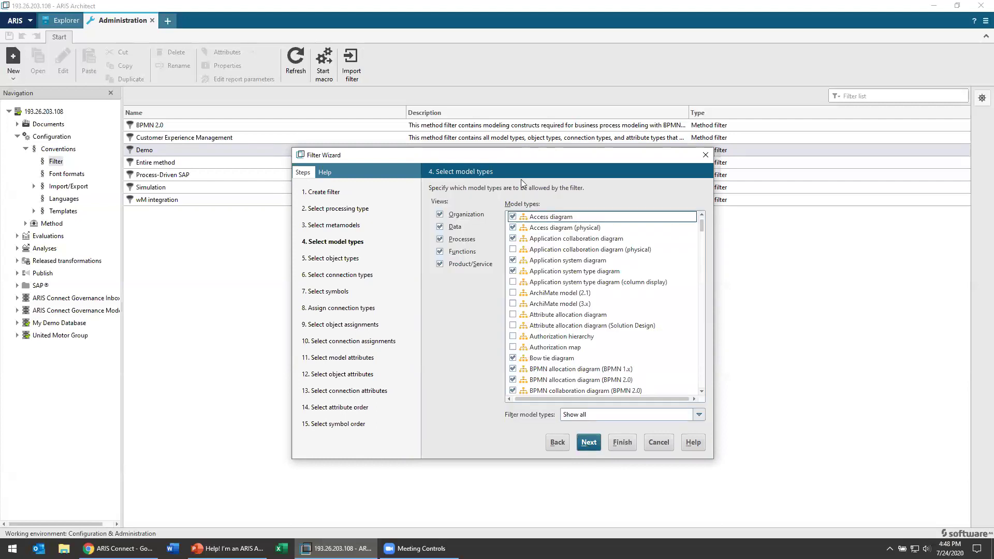
- Set the Filter model types list to Only show selected ones
{"action": "scroll", "coordinate": [594, 270], "scroll_direction": "down", "scroll_amount": 15}
{"action": "left_click_drag", "start_coordinate": [702, 281], "coordinate": [686, 213]}
{"action": "left_click", "coordinate": [599, 416]}
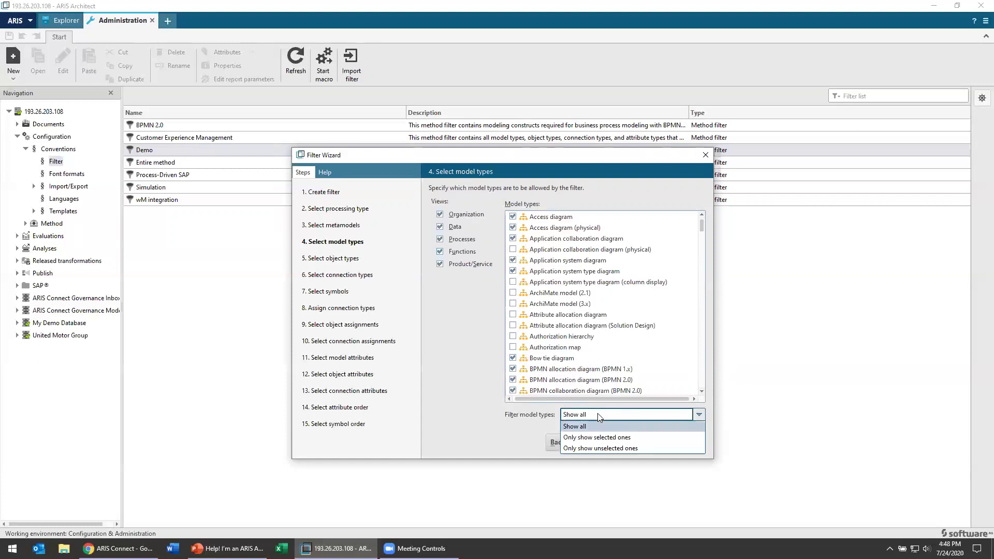
{"action": "left_click", "coordinate": [617, 438]}
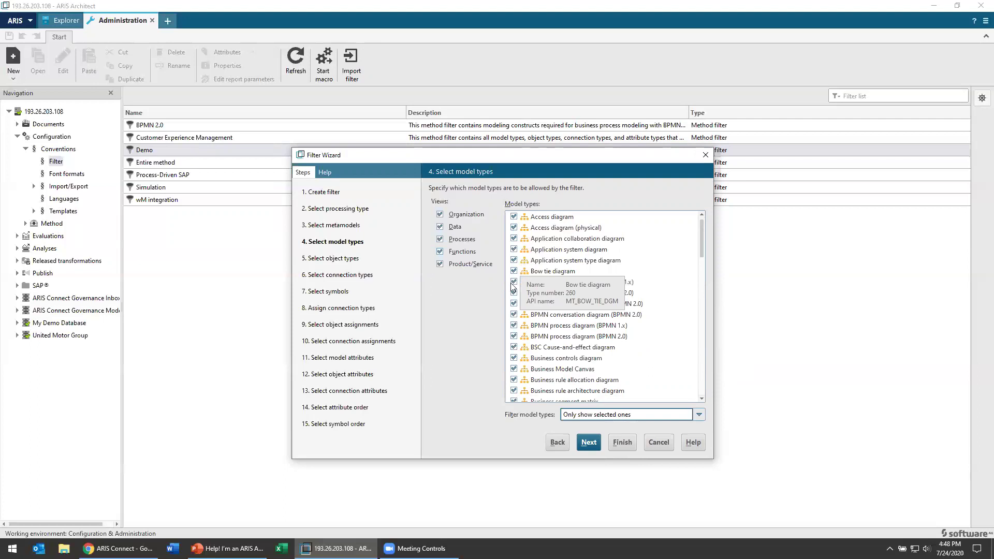
- Uncheck Application system, Bow tie, Application collaboration, Access and BPMN 1.x allocation diagrams
{"action": "left_click", "coordinate": [514, 249]}
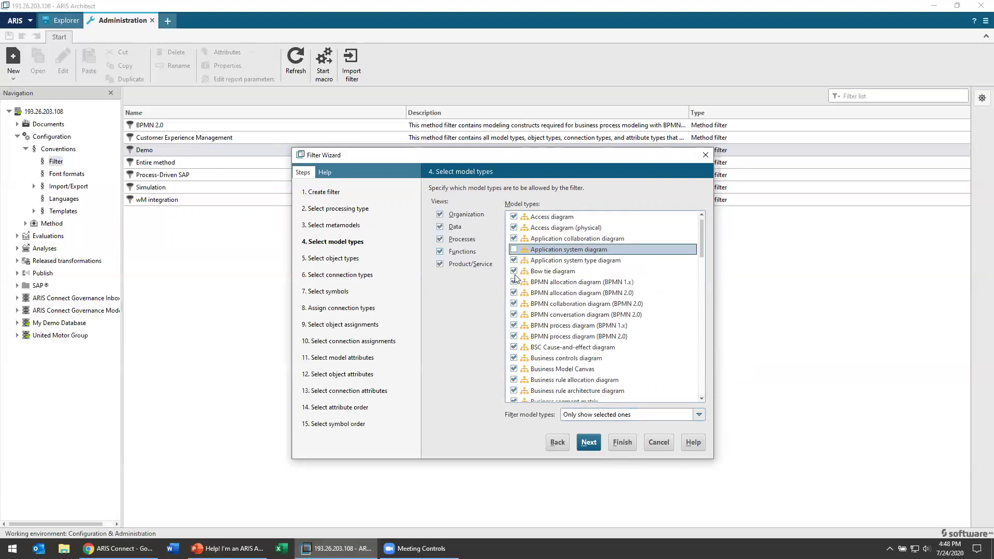
{"action": "left_click", "coordinate": [513, 271]}
{"action": "left_click", "coordinate": [514, 238]}
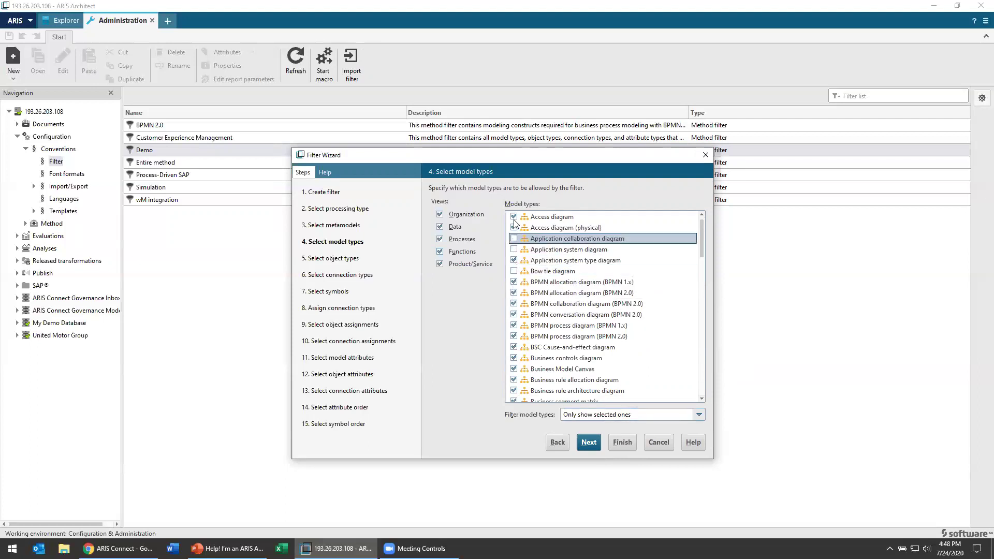
{"action": "left_click", "coordinate": [514, 217]}
{"action": "left_click", "coordinate": [514, 227]}
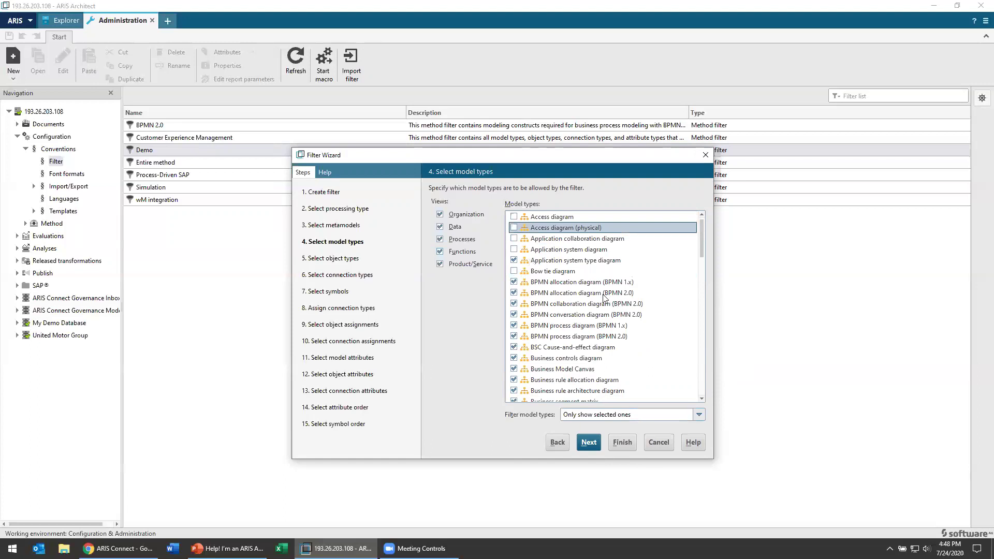
{"action": "left_click", "coordinate": [513, 282]}
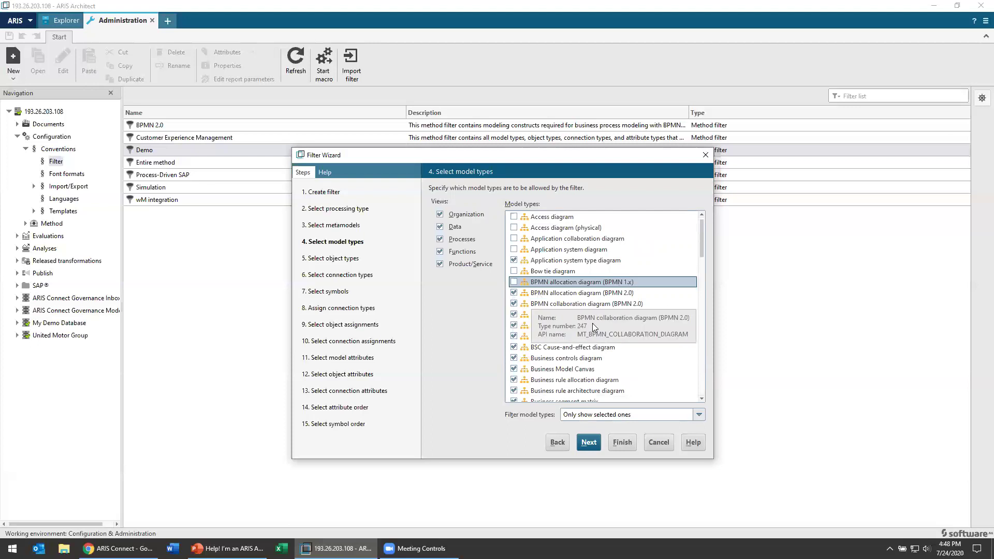
- Uncheck the BPMN allocation, collaboration, conversation and process diagrams, plus BSC Cause-and-effect diagram
{"action": "scroll", "coordinate": [593, 323], "scroll_direction": "down", "scroll_amount": 7}
{"action": "scroll", "coordinate": [592, 324], "scroll_direction": "up", "scroll_amount": 3}
{"action": "scroll", "coordinate": [594, 326], "scroll_direction": "up", "scroll_amount": 3}
{"action": "left_click", "coordinate": [514, 260]}
{"action": "left_click", "coordinate": [514, 271]}
{"action": "left_click", "coordinate": [513, 281]}
{"action": "left_click", "coordinate": [514, 293]}
{"action": "left_click", "coordinate": [514, 303]}
{"action": "scroll", "coordinate": [517, 310], "scroll_direction": "down", "scroll_amount": 6}
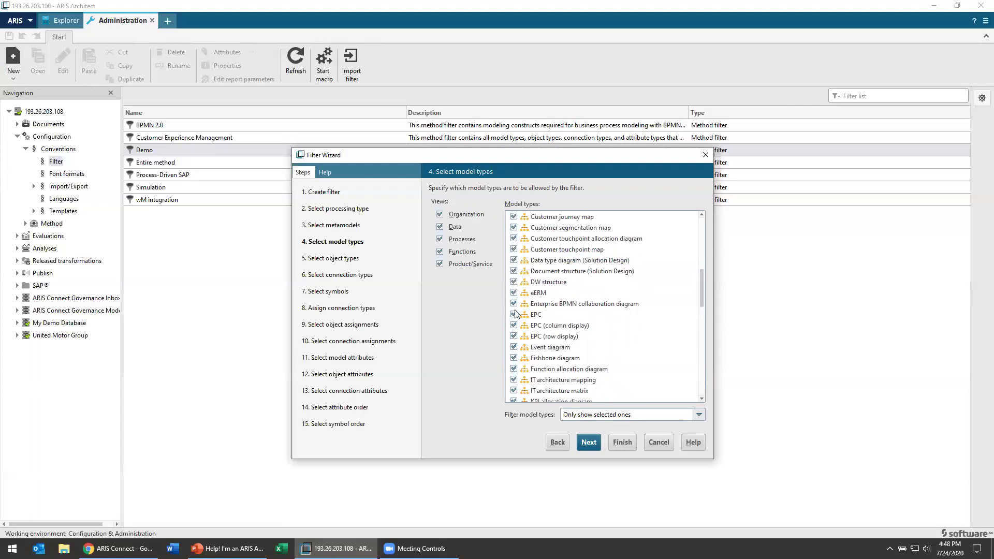
{"action": "scroll", "coordinate": [515, 311], "scroll_direction": "up", "scroll_amount": 5}
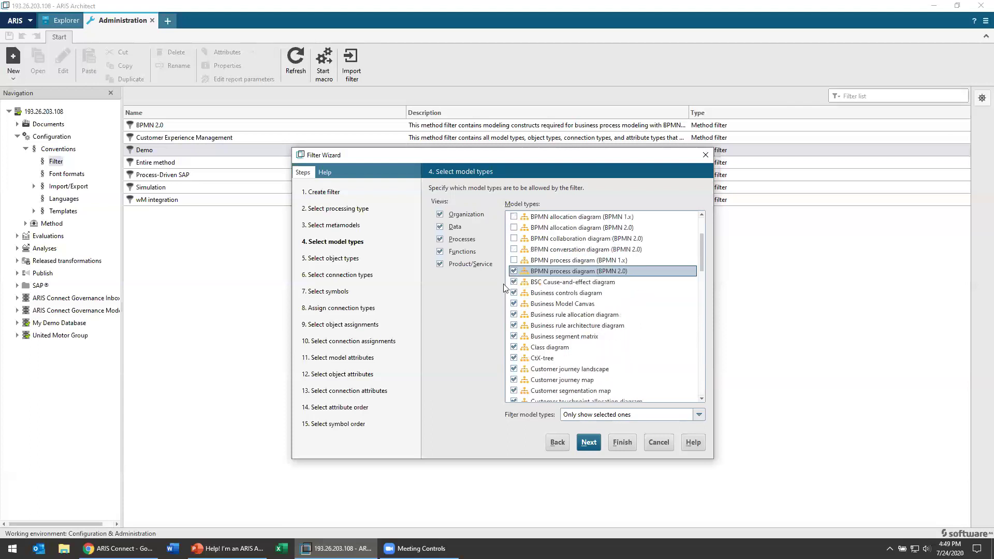
{"action": "left_click", "coordinate": [514, 282]}
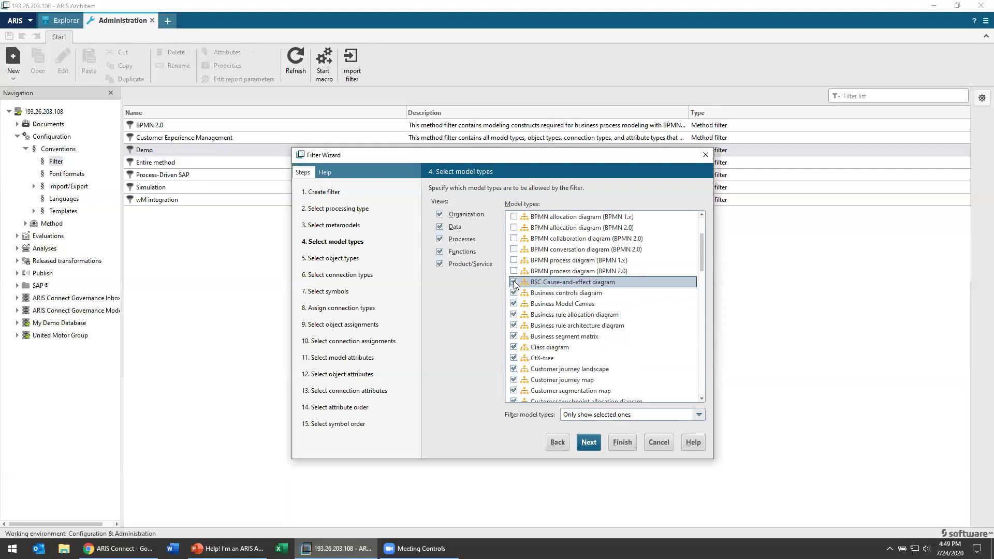
{"action": "left_click", "coordinate": [515, 282]}
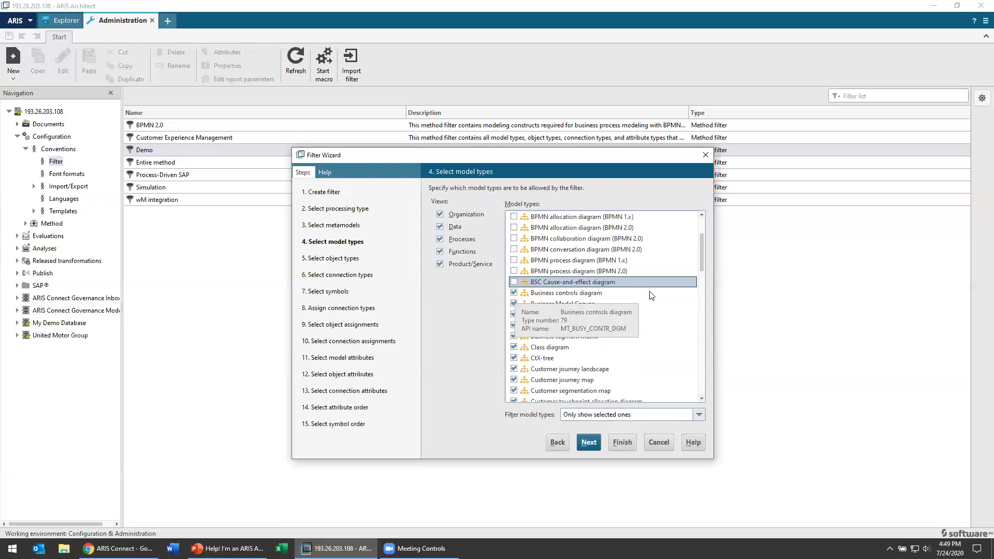
- Uncheck Business rule diagrams, Business segment matrix, CtX-tree, Class, Data type, Document structure and DW structure
{"action": "scroll", "coordinate": [518, 294], "scroll_direction": "down", "scroll_amount": 1}
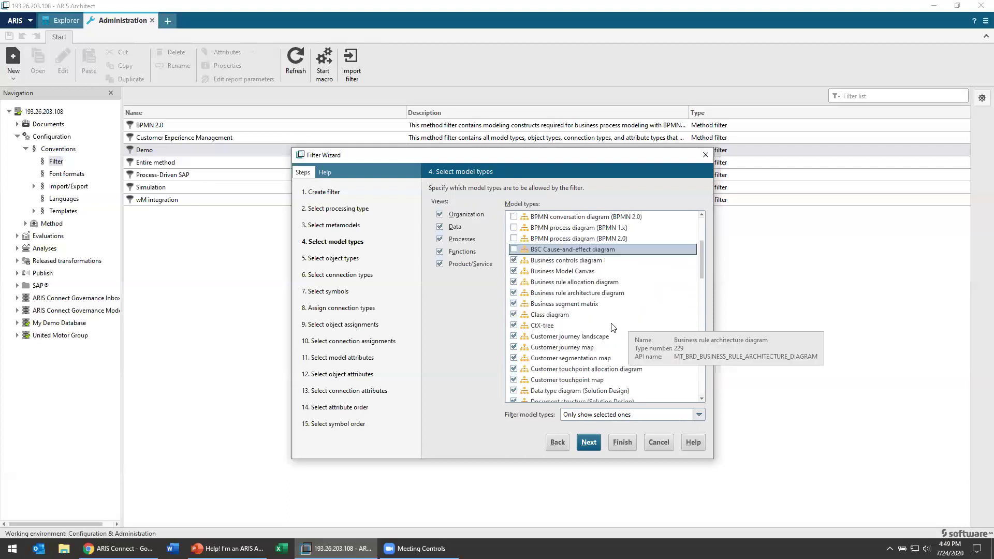
{"action": "left_click", "coordinate": [514, 283]}
{"action": "left_click", "coordinate": [515, 294]}
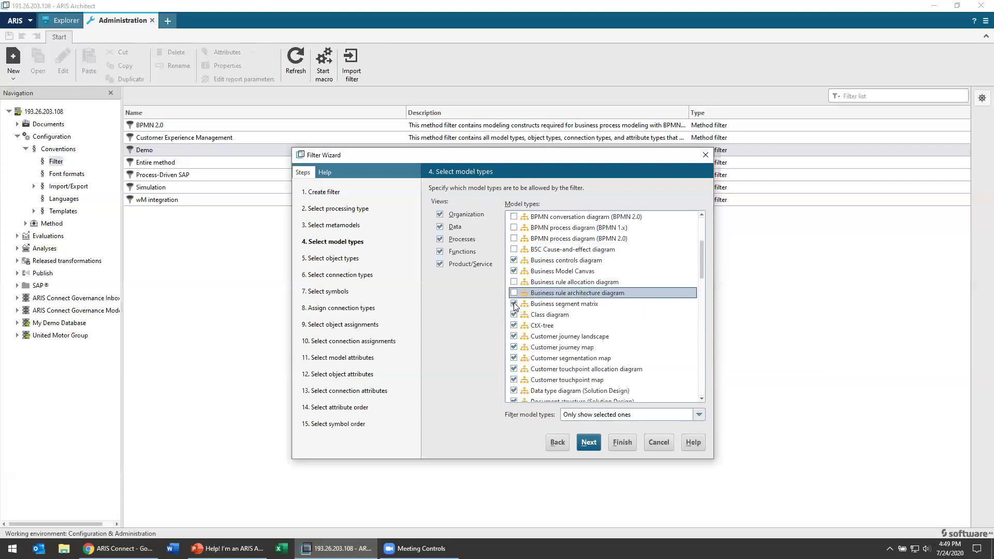
{"action": "left_click", "coordinate": [515, 304]}
{"action": "scroll", "coordinate": [518, 306], "scroll_direction": "down", "scroll_amount": 3}
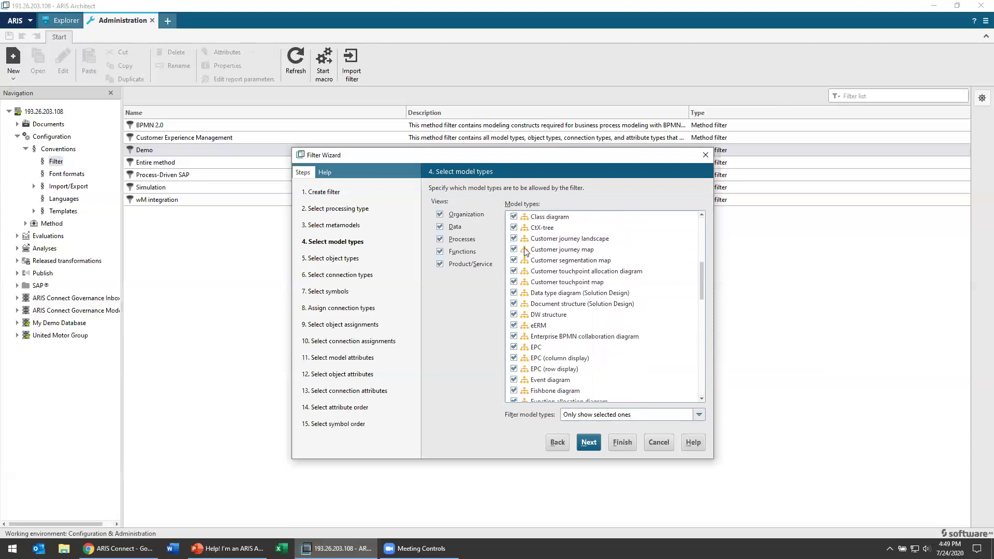
{"action": "scroll", "coordinate": [526, 250], "scroll_direction": "up", "scroll_amount": 1}
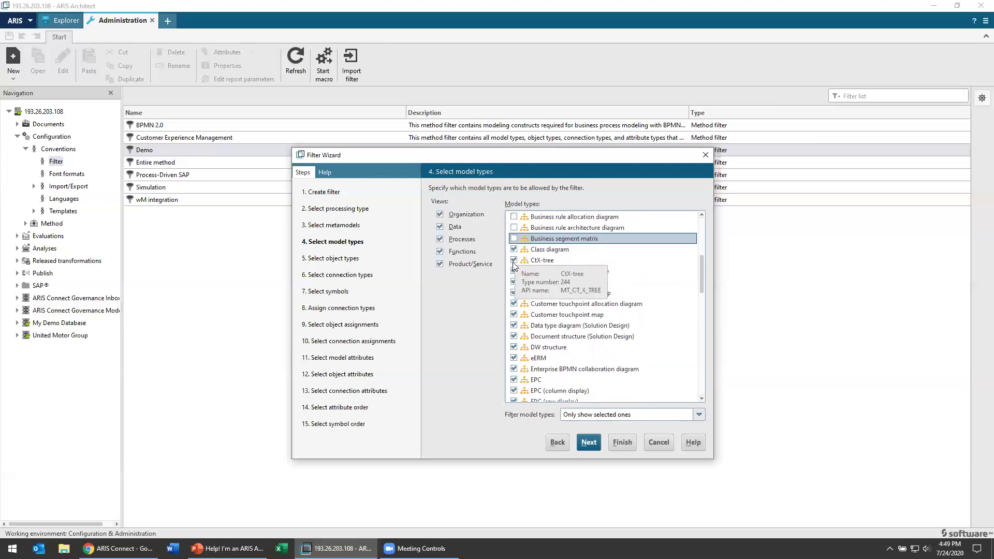
{"action": "left_click", "coordinate": [514, 260]}
{"action": "left_click", "coordinate": [514, 249]}
{"action": "scroll", "coordinate": [515, 251], "scroll_direction": "up", "scroll_amount": 2}
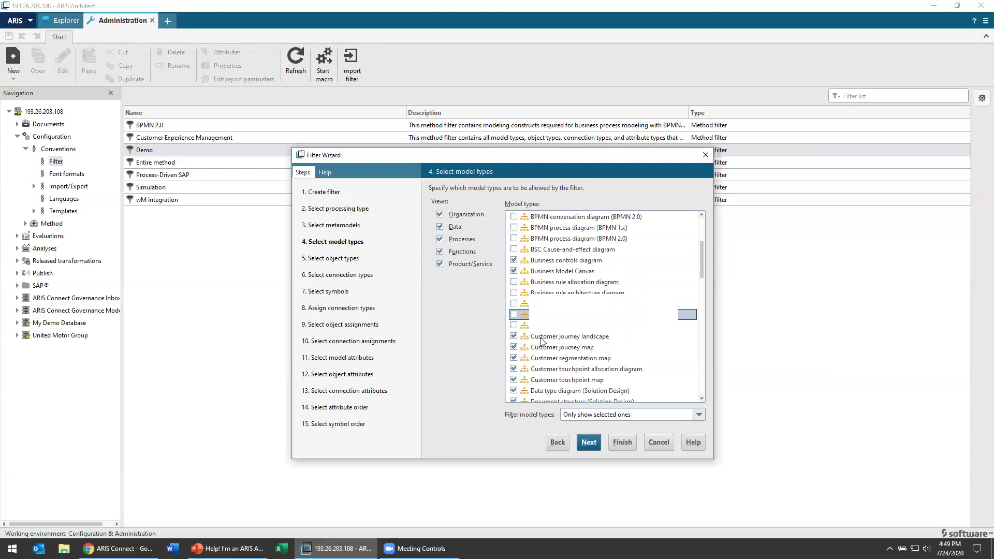
{"action": "scroll", "coordinate": [544, 305], "scroll_direction": "down", "scroll_amount": 3}
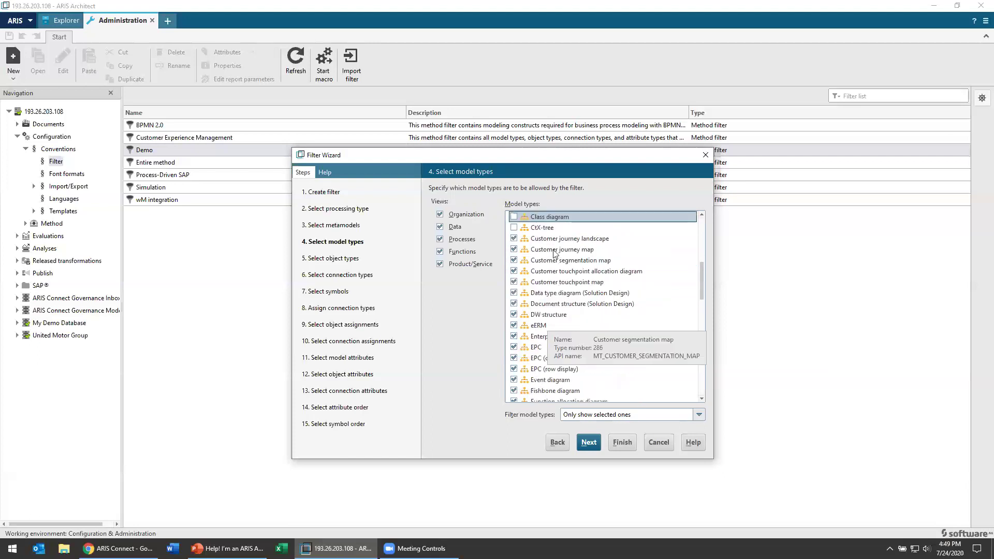
{"action": "left_click", "coordinate": [513, 293]}
{"action": "left_click", "coordinate": [513, 293]}
{"action": "left_click", "coordinate": [514, 304]}
{"action": "left_click", "coordinate": [513, 314]}
- Uncheck EPC column/row displays, Event, Fishbone, Function allocation, IT architecture mapping/matrix and KPI allocation
{"action": "scroll", "coordinate": [525, 338], "scroll_direction": "down", "scroll_amount": 5}
{"action": "scroll", "coordinate": [532, 344], "scroll_direction": "up", "scroll_amount": 3}
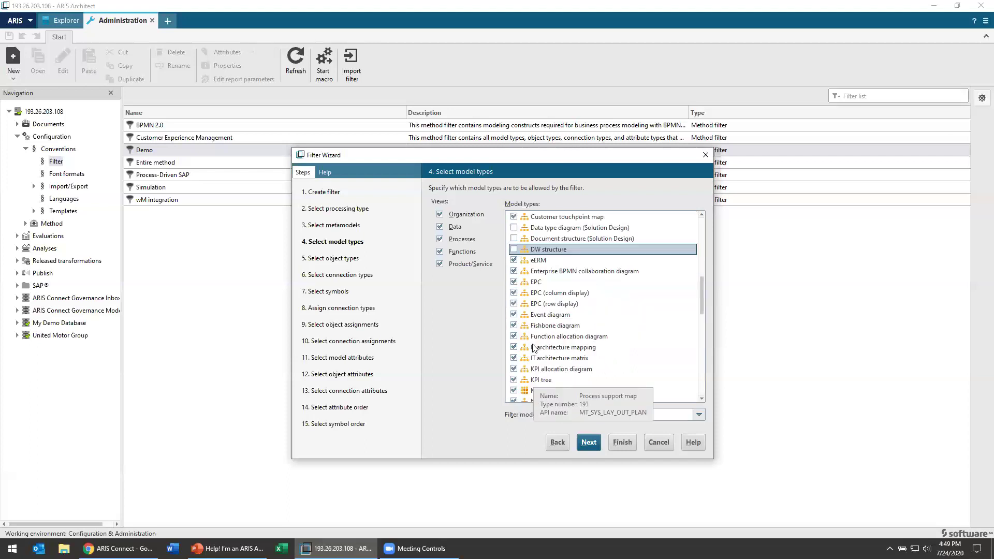
{"action": "left_click", "coordinate": [514, 293]}
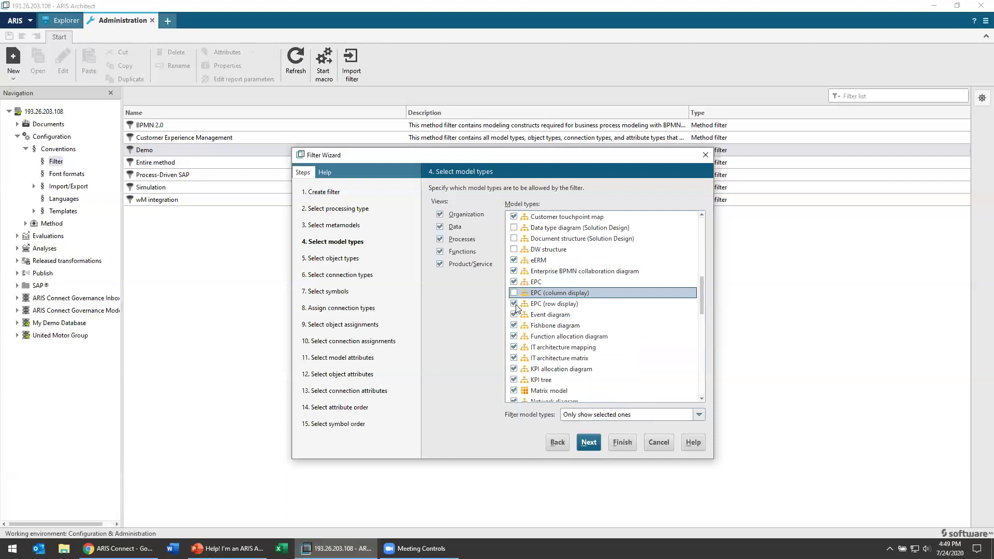
{"action": "left_click", "coordinate": [513, 304]}
{"action": "left_click", "coordinate": [514, 315]}
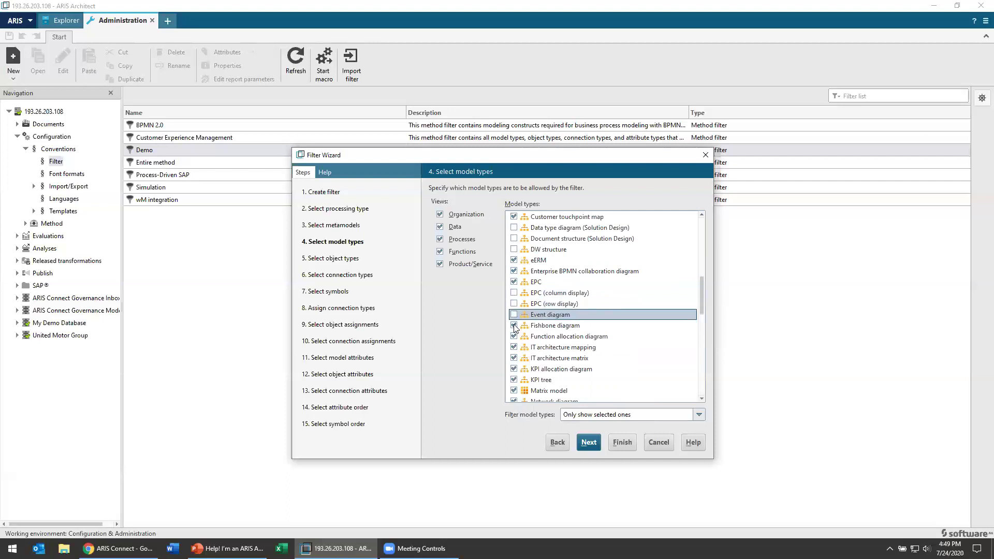
{"action": "left_click", "coordinate": [514, 326]}
{"action": "left_click", "coordinate": [513, 337]}
{"action": "left_click", "coordinate": [514, 348]}
{"action": "left_click", "coordinate": [513, 358]}
{"action": "left_click", "coordinate": [514, 370]}
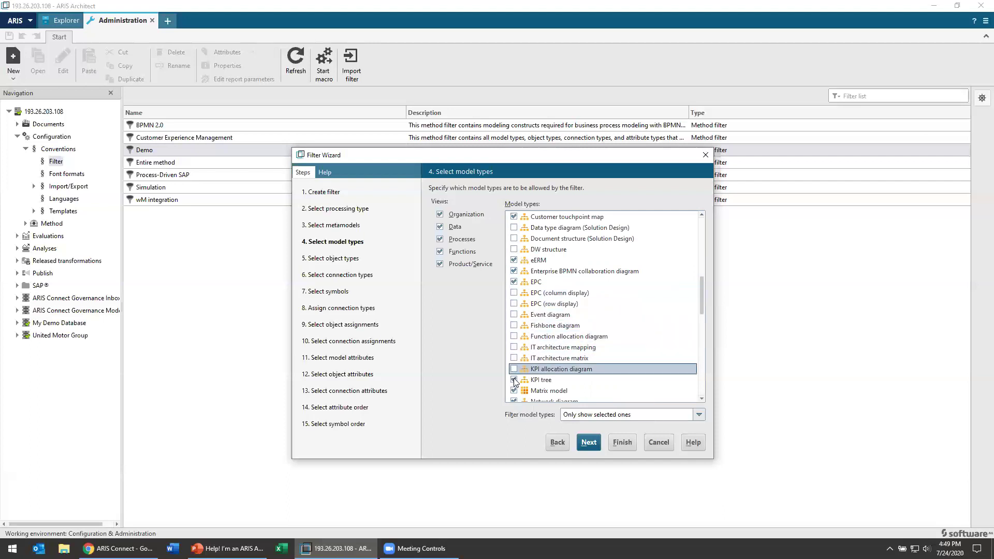
- Uncheck Objective diagram, Process instantiation and Process support map, then advance to object types
{"action": "scroll", "coordinate": [516, 373], "scroll_direction": "down", "scroll_amount": 1}
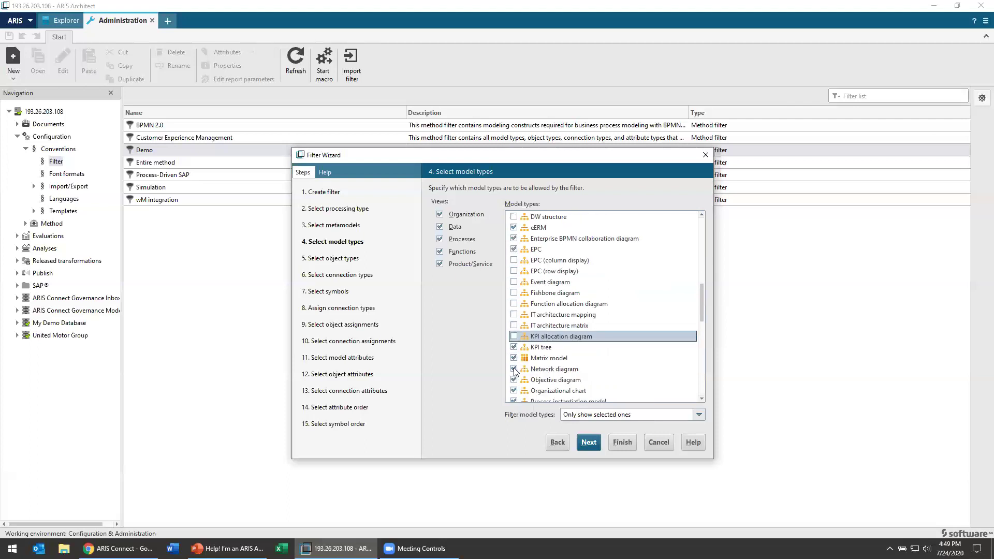
{"action": "scroll", "coordinate": [516, 342], "scroll_direction": "down", "scroll_amount": 1}
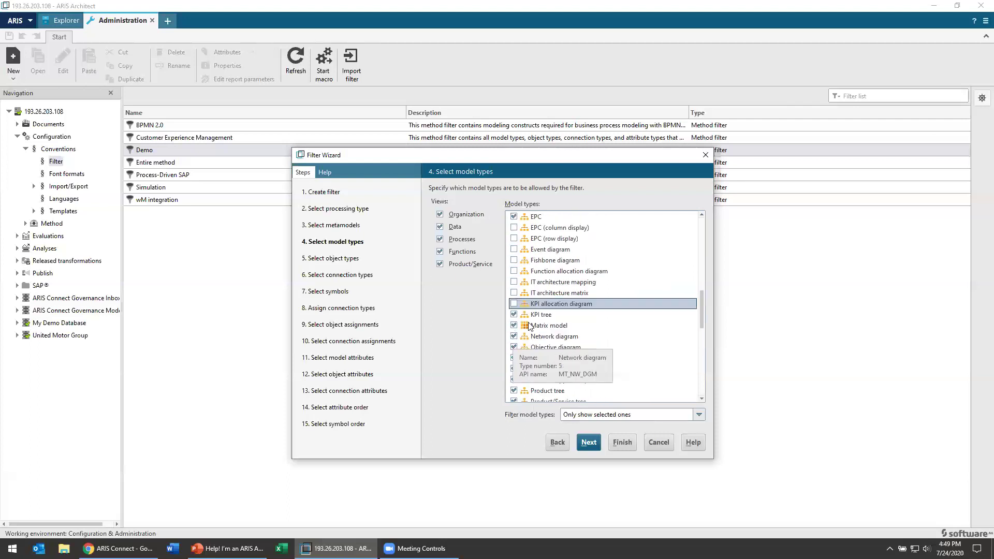
{"action": "scroll", "coordinate": [529, 325], "scroll_direction": "down", "scroll_amount": 2}
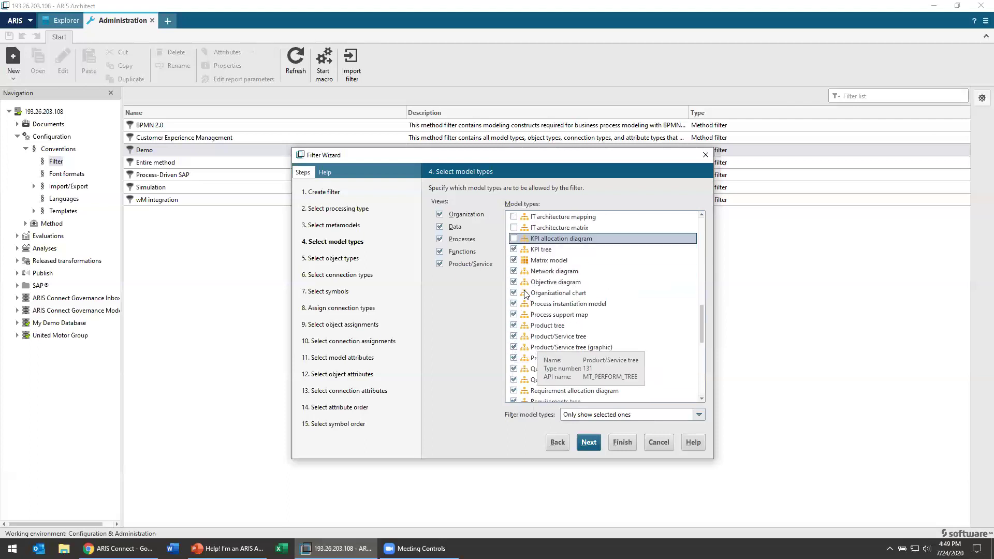
{"action": "left_click", "coordinate": [514, 282]}
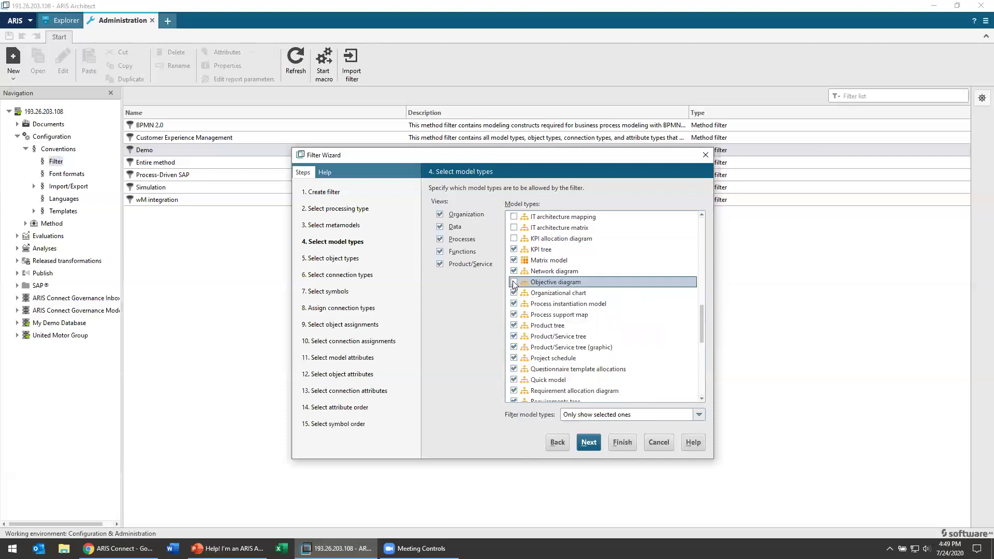
{"action": "left_click", "coordinate": [514, 304]}
{"action": "left_click", "coordinate": [514, 315]}
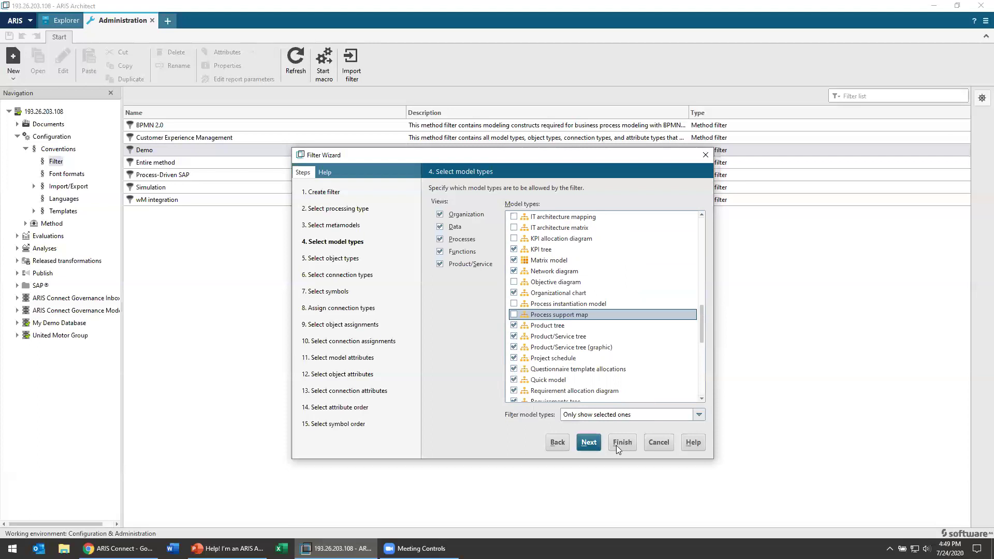
{"action": "left_click", "coordinate": [591, 444]}
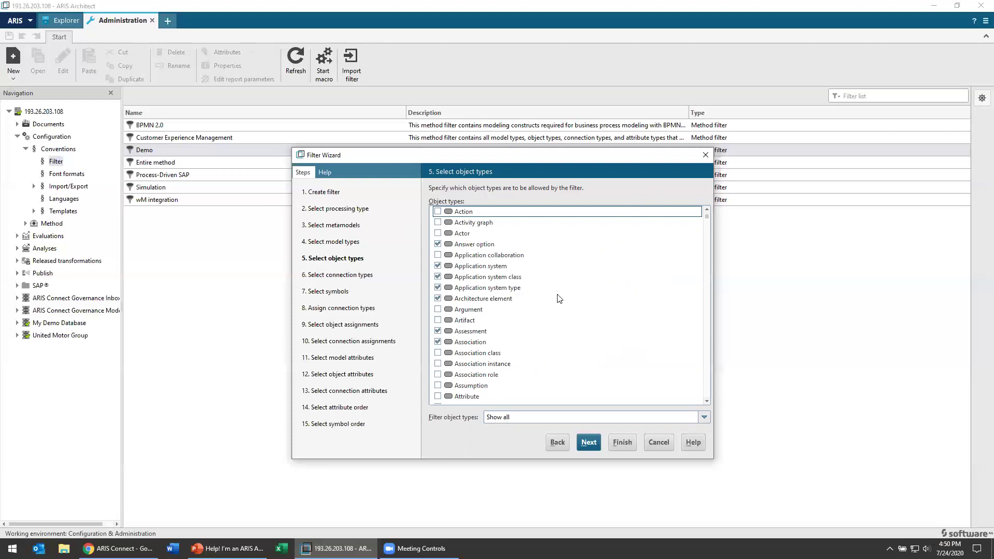
- Review the object types without changes and advance to step 6, connection types
{"action": "scroll", "coordinate": [561, 308], "scroll_direction": "down", "scroll_amount": 3}
{"action": "scroll", "coordinate": [560, 309], "scroll_direction": "down", "scroll_amount": 3}
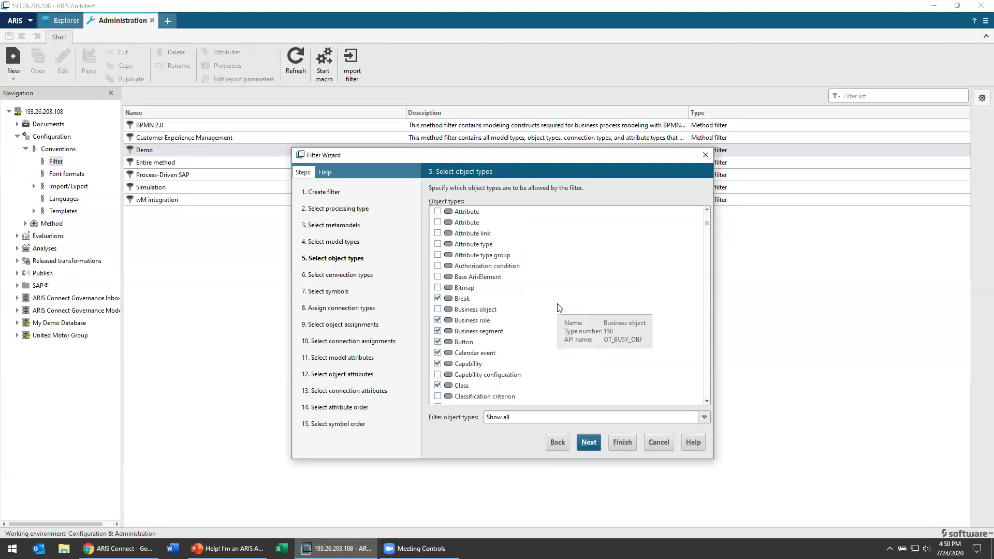
{"action": "scroll", "coordinate": [560, 308], "scroll_direction": "down", "scroll_amount": 9}
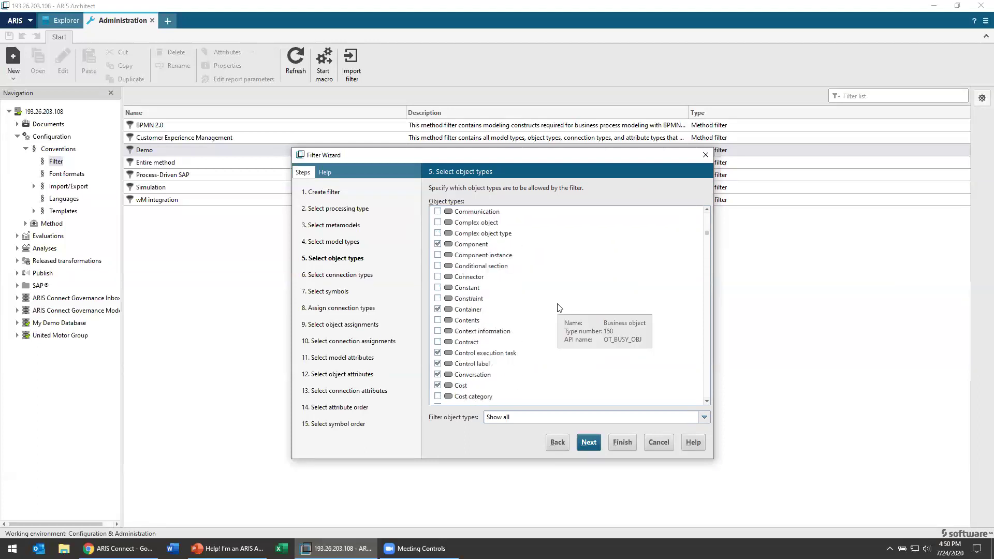
{"action": "scroll", "coordinate": [560, 308], "scroll_direction": "down", "scroll_amount": 5}
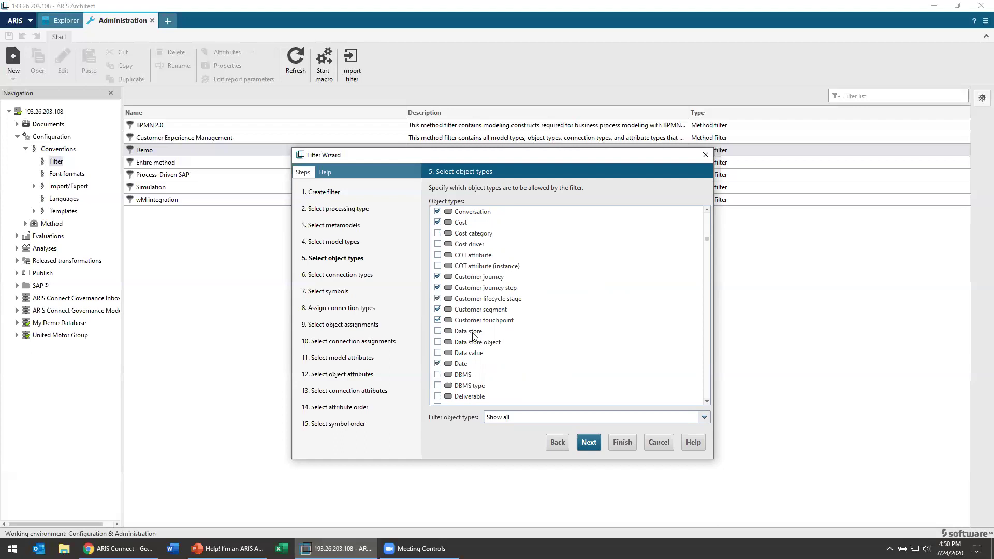
{"action": "left_click", "coordinate": [589, 442]}
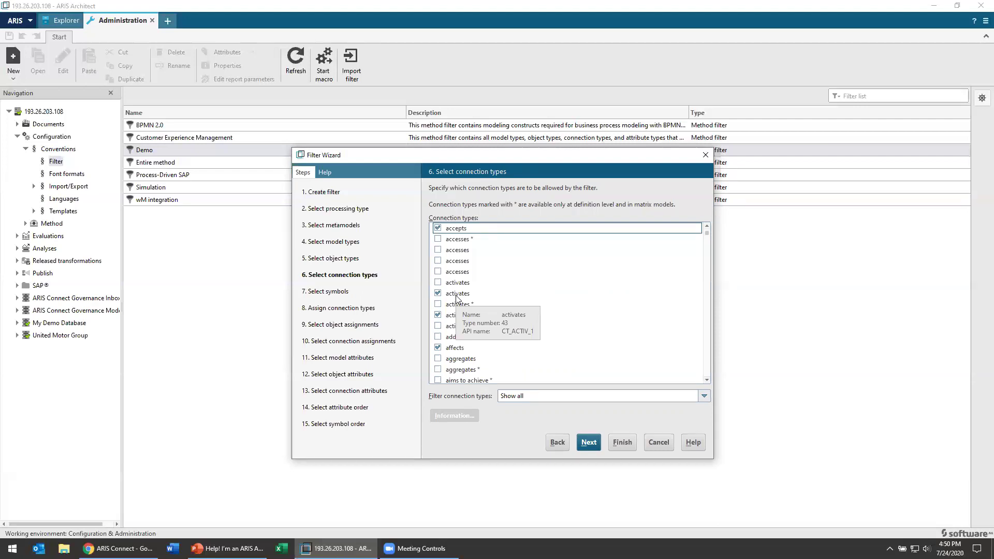
- Advance past the connection types to step 7, Select symbols
{"action": "left_click", "coordinate": [589, 442]}
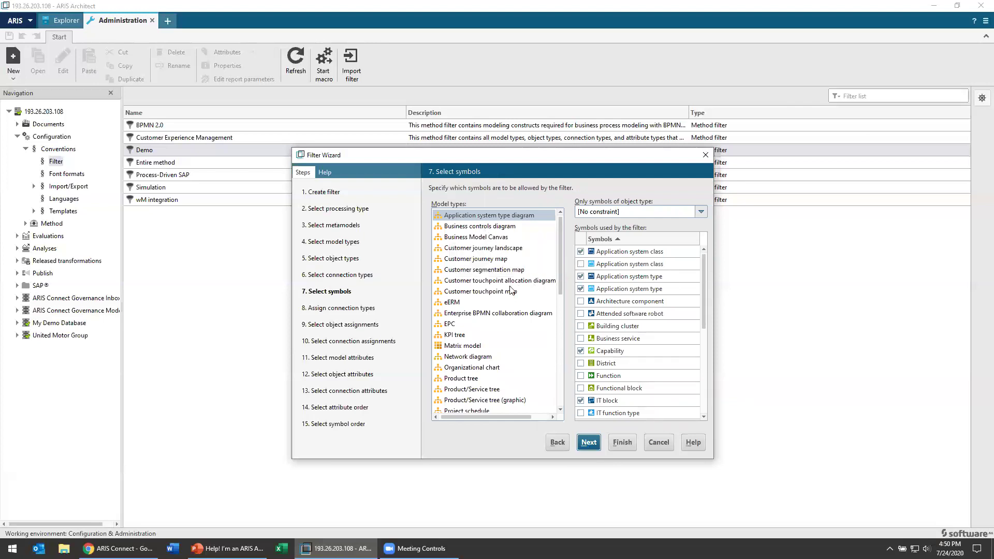
- Show the EPC model type's symbols in an enlarged wizard window, with no object-type constraint
{"action": "left_click", "coordinate": [490, 322]}
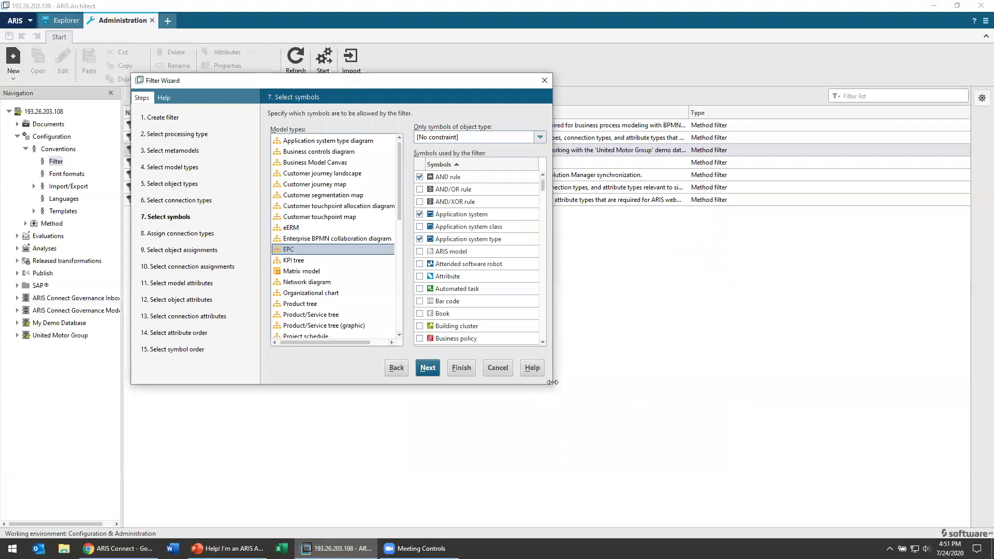
{"action": "left_click_drag", "start_coordinate": [553, 382], "coordinate": [785, 382]}
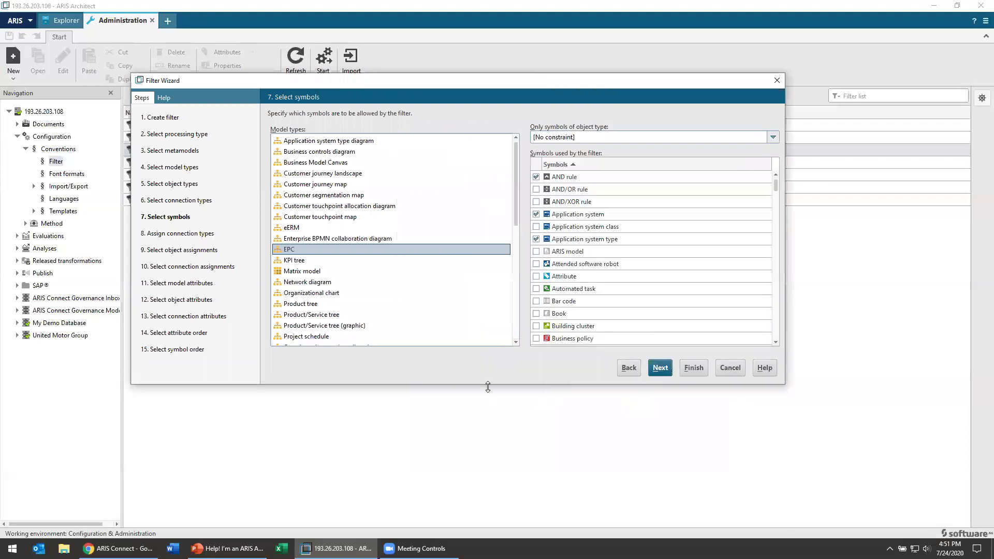
{"action": "left_click_drag", "start_coordinate": [501, 494], "coordinate": [501, 493]}
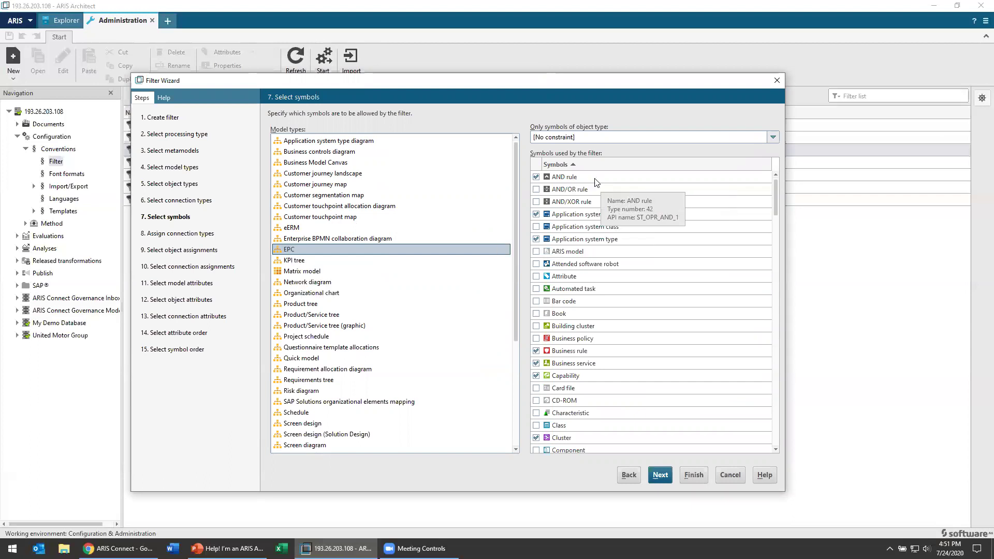
{"action": "scroll", "coordinate": [596, 188], "scroll_direction": "down", "scroll_amount": 1}
{"action": "scroll", "coordinate": [595, 188], "scroll_direction": "down", "scroll_amount": 20}
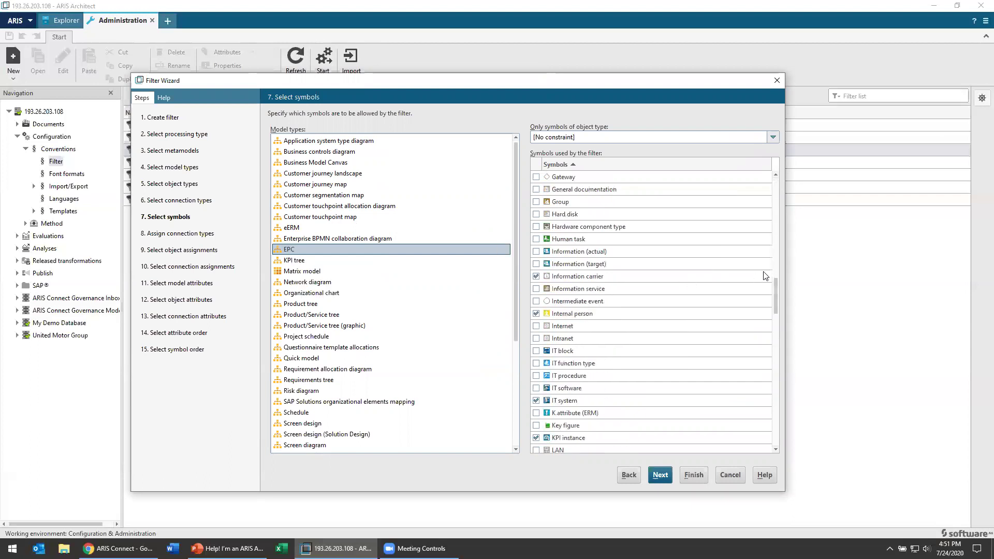
{"action": "scroll", "coordinate": [779, 310], "scroll_direction": "down", "scroll_amount": 15}
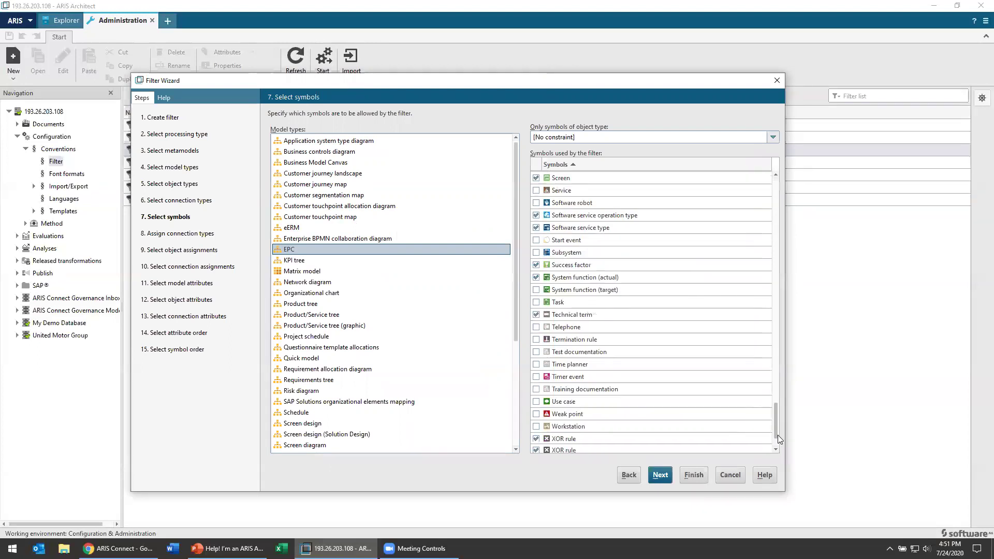
{"action": "scroll", "coordinate": [771, 342], "scroll_direction": "up", "scroll_amount": 20}
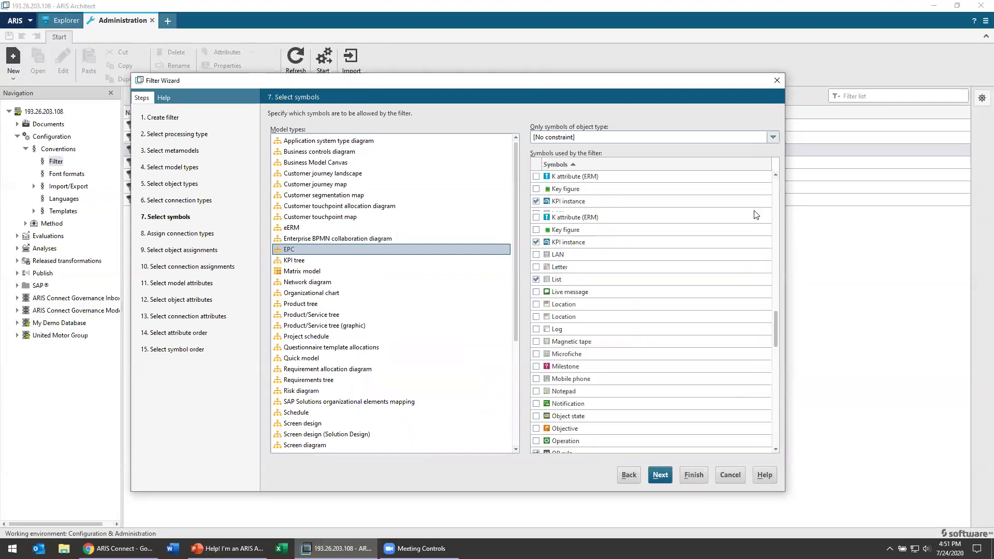
{"action": "left_click", "coordinate": [773, 138]}
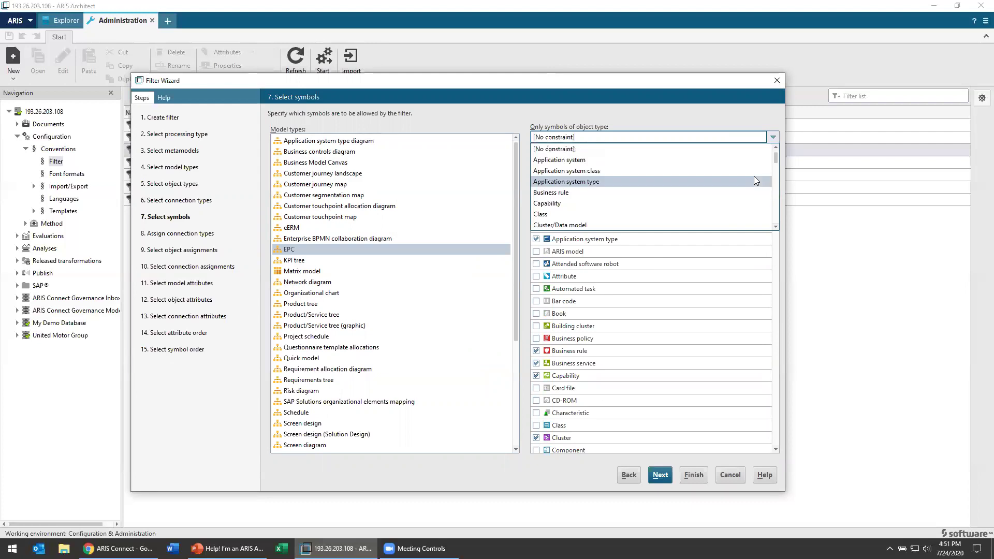
{"action": "left_click", "coordinate": [728, 113]}
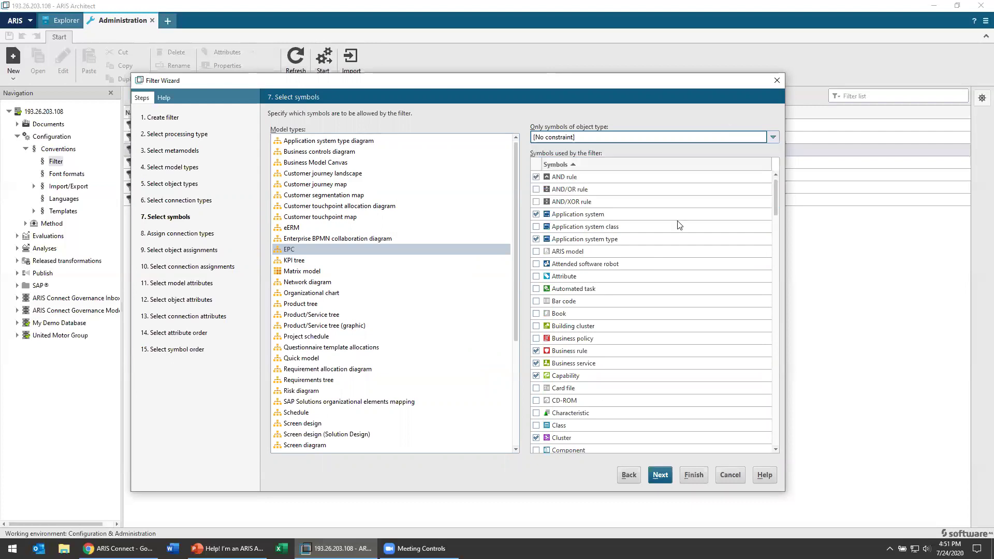
- Sort symbols with allowed ones first and uncheck Business service, Business rule and D attribute (ERM)
{"action": "left_click", "coordinate": [537, 166]}
{"action": "left_click", "coordinate": [536, 165]}
{"action": "left_click", "coordinate": [538, 165]}
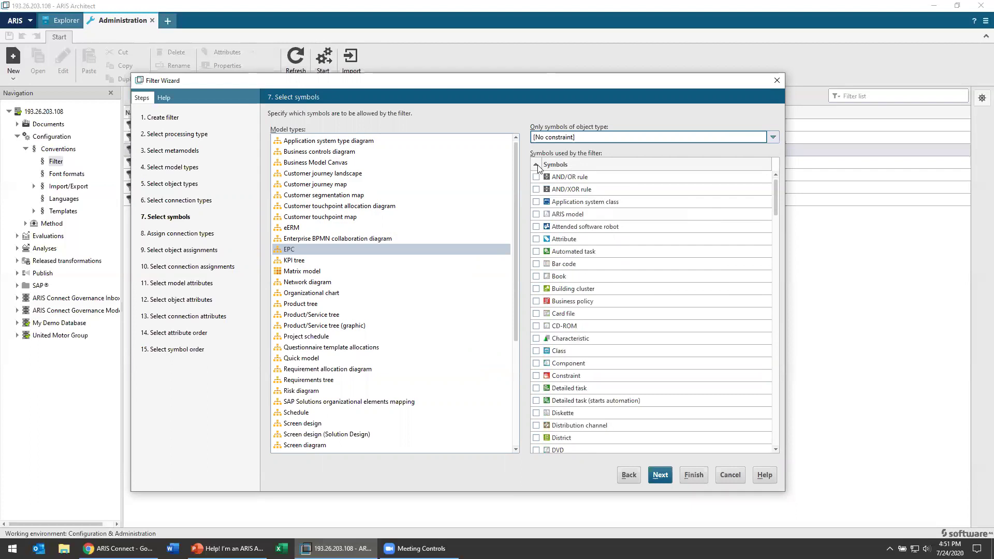
{"action": "left_click", "coordinate": [539, 166]}
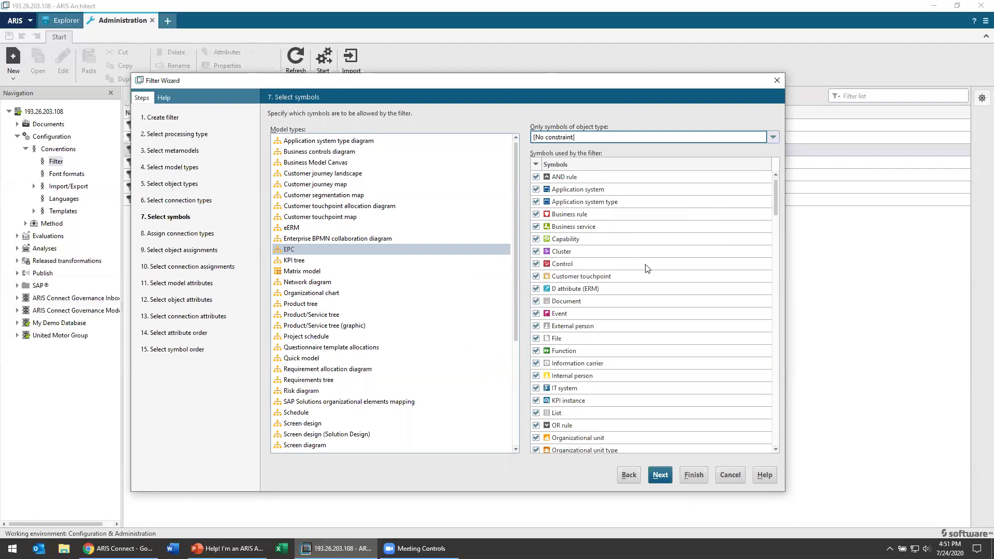
{"action": "left_click", "coordinate": [536, 226]}
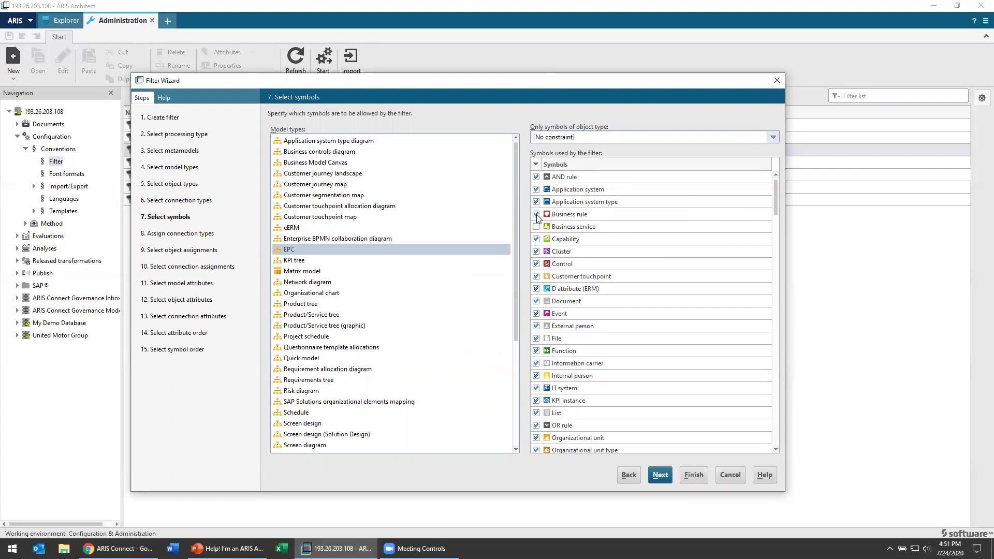
{"action": "left_click", "coordinate": [536, 215]}
{"action": "left_click", "coordinate": [536, 289]}
- Uncheck the External person, File, Internal person, IT system and List symbols
{"action": "scroll", "coordinate": [550, 327], "scroll_direction": "down", "scroll_amount": 1}
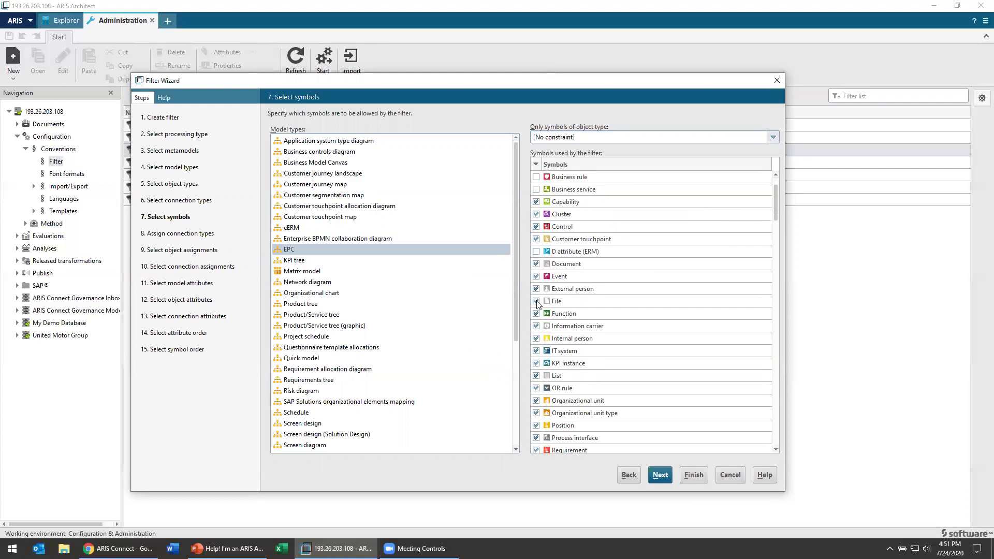
{"action": "left_click", "coordinate": [536, 289]}
{"action": "left_click", "coordinate": [536, 301]}
{"action": "scroll", "coordinate": [541, 345], "scroll_direction": "down", "scroll_amount": 1}
{"action": "left_click", "coordinate": [536, 301]}
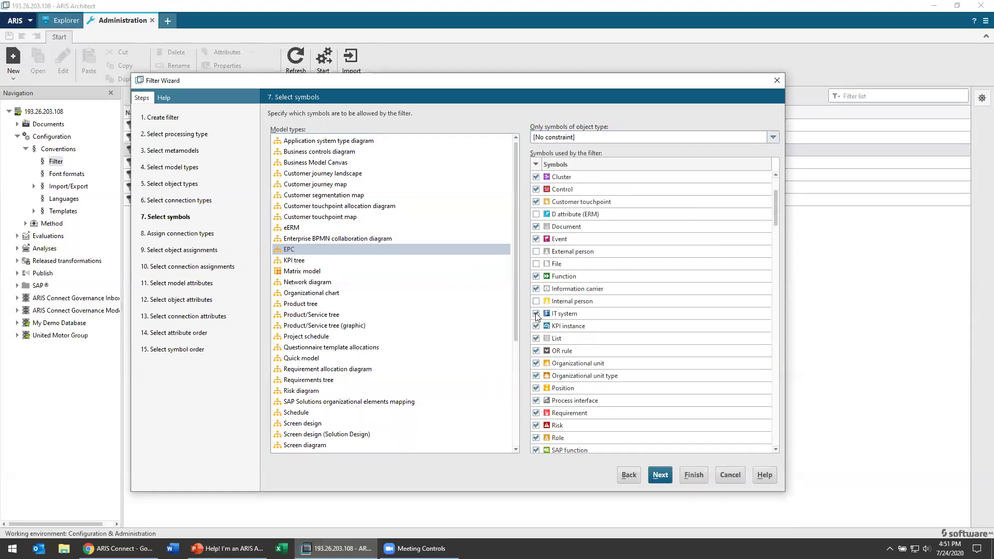
{"action": "scroll", "coordinate": [547, 322], "scroll_direction": "down", "scroll_amount": 3}
{"action": "scroll", "coordinate": [548, 322], "scroll_direction": "up", "scroll_amount": 4}
{"action": "left_click", "coordinate": [536, 351]}
{"action": "left_click", "coordinate": [536, 375]}
- Uncheck SAP function, SAP shadow/shortcut, Screen, Software service types, Success factor and System function (actual)
{"action": "scroll", "coordinate": [549, 400], "scroll_direction": "down", "scroll_amount": 1}
{"action": "scroll", "coordinate": [600, 387], "scroll_direction": "down", "scroll_amount": 2}
{"action": "scroll", "coordinate": [599, 388], "scroll_direction": "down", "scroll_amount": 1}
{"action": "left_click", "coordinate": [536, 338]}
{"action": "left_click", "coordinate": [536, 350]}
{"action": "left_click", "coordinate": [536, 363]}
{"action": "left_click", "coordinate": [536, 376]}
{"action": "left_click", "coordinate": [536, 388]}
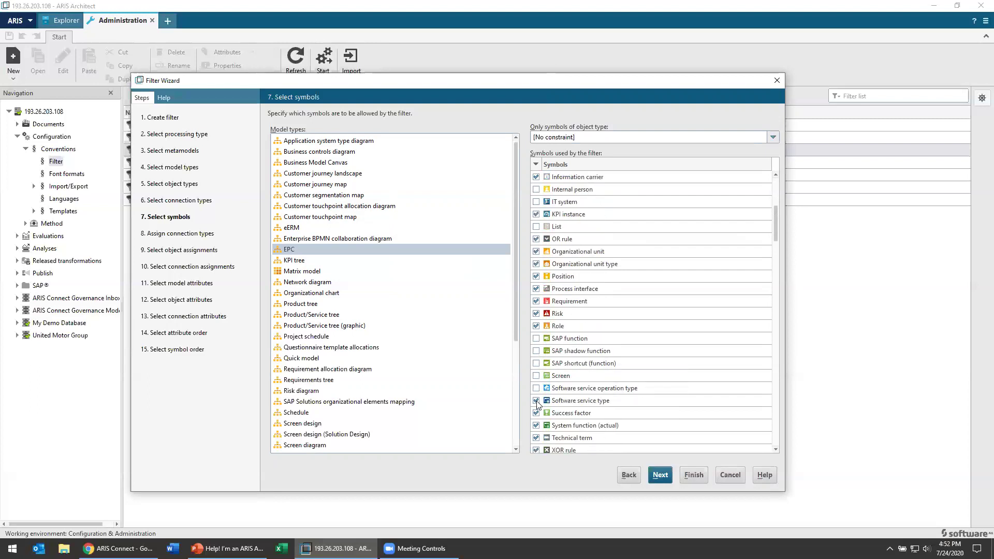
{"action": "left_click", "coordinate": [536, 401]}
{"action": "left_click", "coordinate": [536, 413]}
{"action": "left_click", "coordinate": [537, 425]}
- Uncheck Organizational unit, Organizational unit type, Position and Application system symbols
{"action": "scroll", "coordinate": [544, 429], "scroll_direction": "up", "scroll_amount": 1}
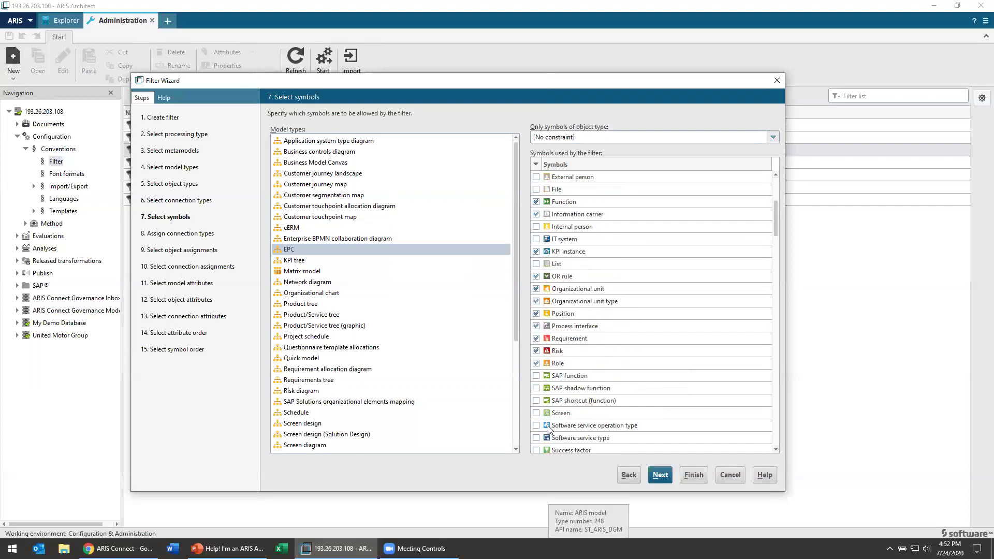
{"action": "left_click", "coordinate": [536, 289]}
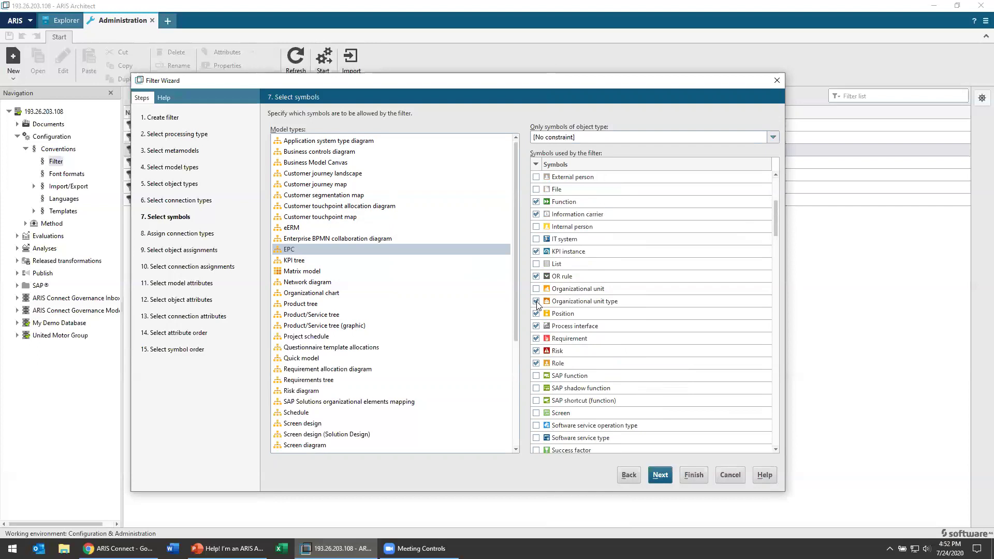
{"action": "left_click", "coordinate": [536, 301]}
{"action": "left_click", "coordinate": [536, 314]}
{"action": "scroll", "coordinate": [561, 292], "scroll_direction": "up", "scroll_amount": 2}
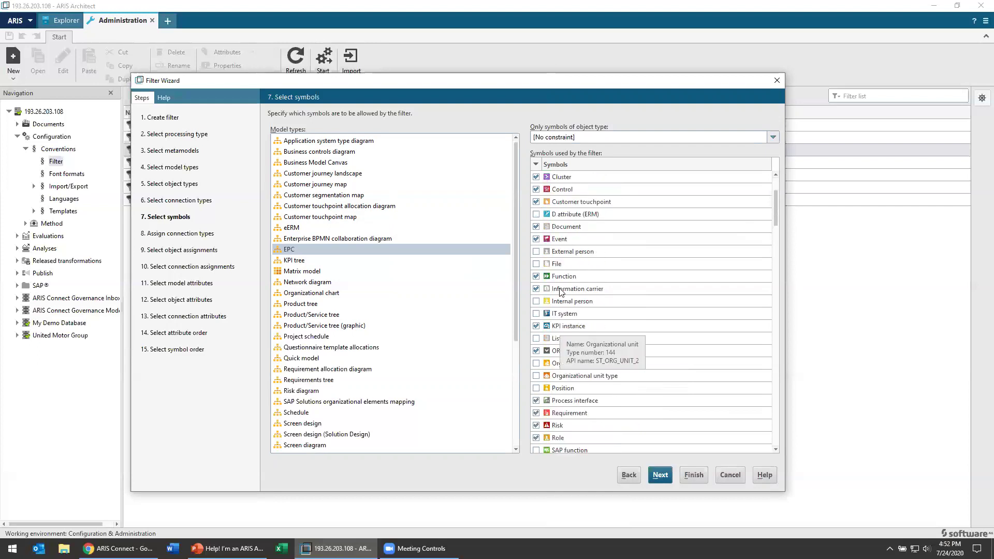
{"action": "scroll", "coordinate": [561, 293], "scroll_direction": "up", "scroll_amount": 2}
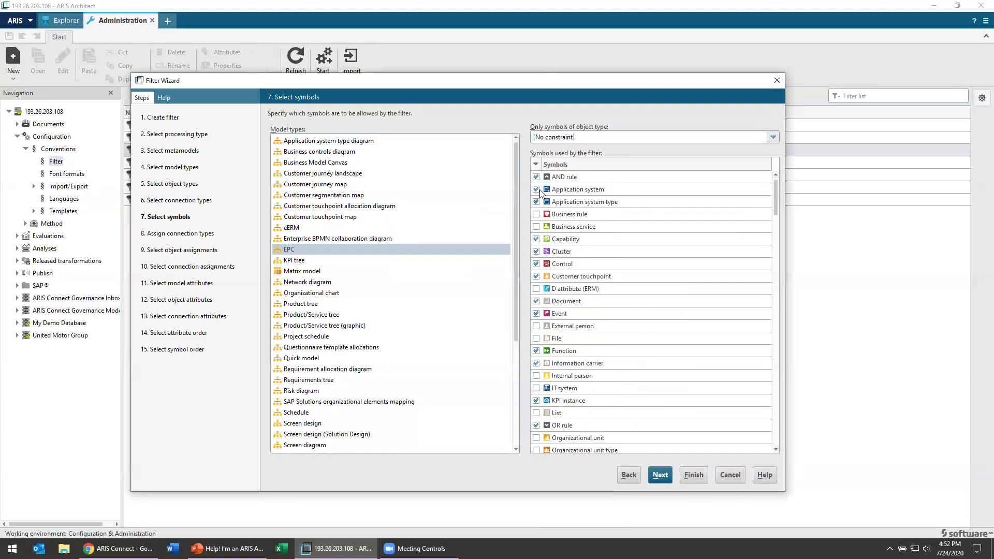
{"action": "key", "text": "space"}
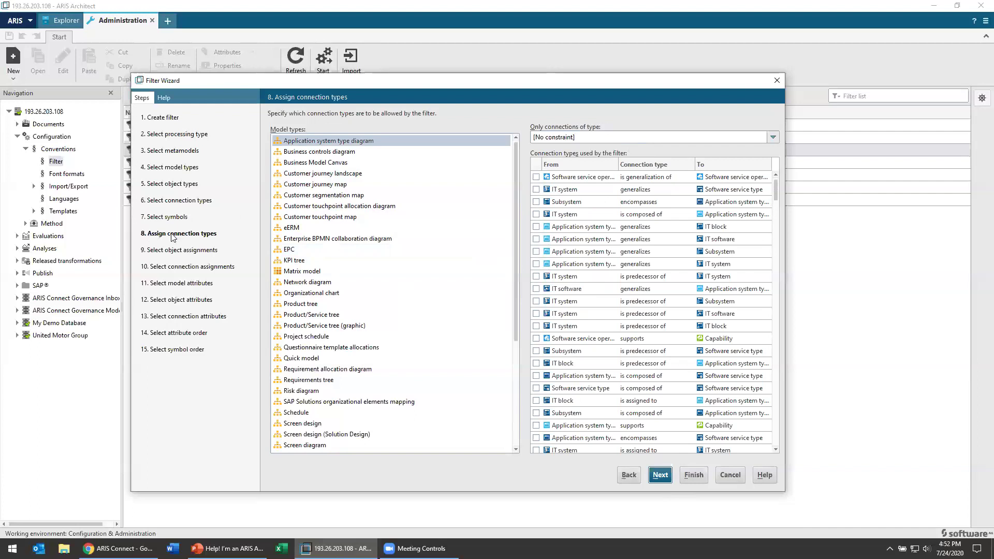
- List the EPC connection types sorted by source object type, browsing the Role-to-Function entries
{"action": "left_click", "coordinate": [330, 251]}
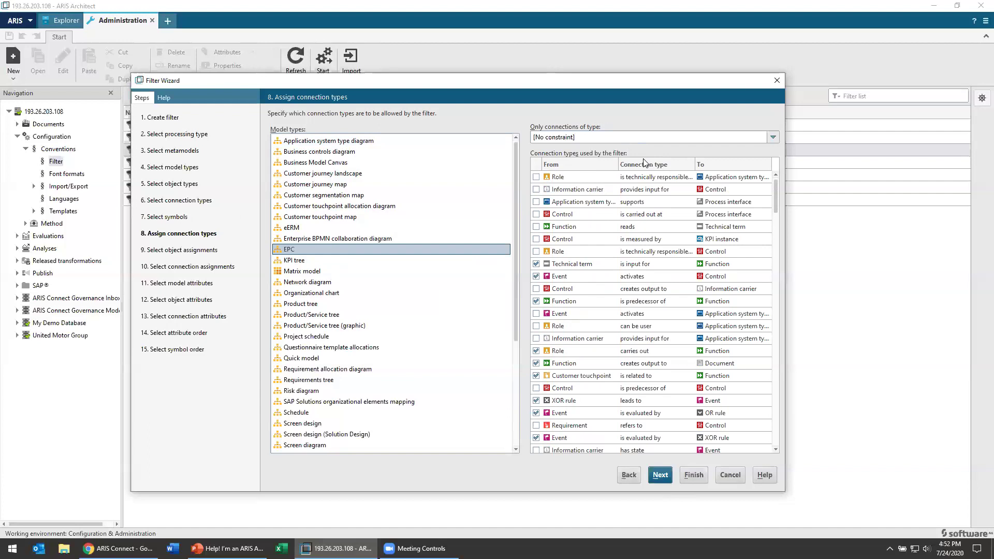
{"action": "left_click", "coordinate": [600, 167]}
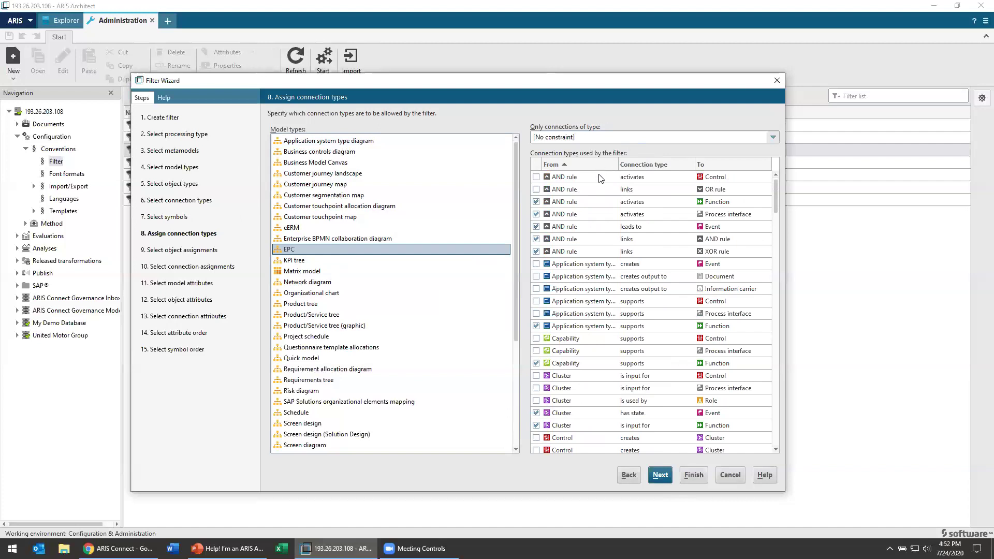
{"action": "scroll", "coordinate": [602, 252], "scroll_direction": "down", "scroll_amount": 15}
{"action": "scroll", "coordinate": [602, 251], "scroll_direction": "down", "scroll_amount": 20}
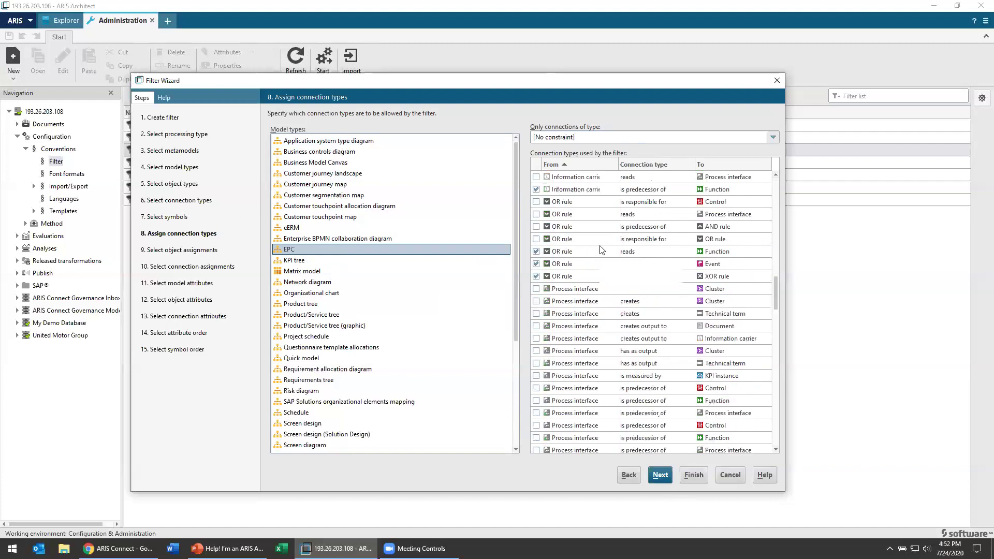
{"action": "scroll", "coordinate": [601, 297], "scroll_direction": "up", "scroll_amount": 3}
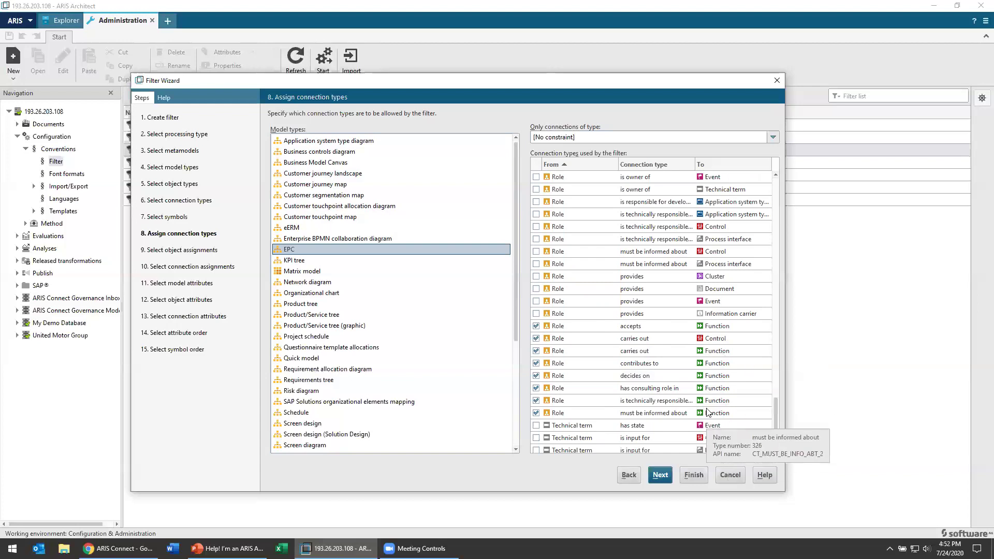
{"action": "scroll", "coordinate": [686, 373], "scroll_direction": "up", "scroll_amount": 6}
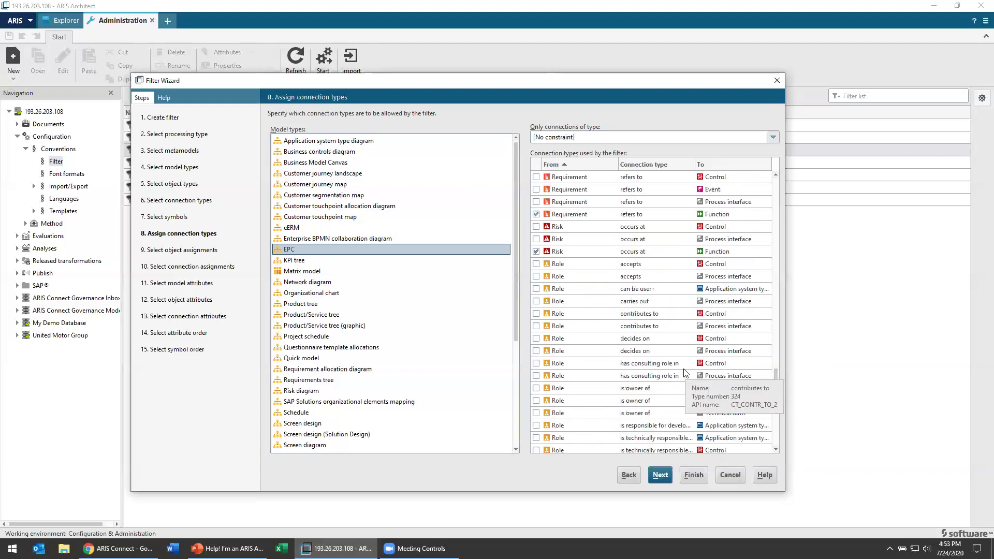
{"action": "scroll", "coordinate": [685, 372], "scroll_direction": "down", "scroll_amount": 7}
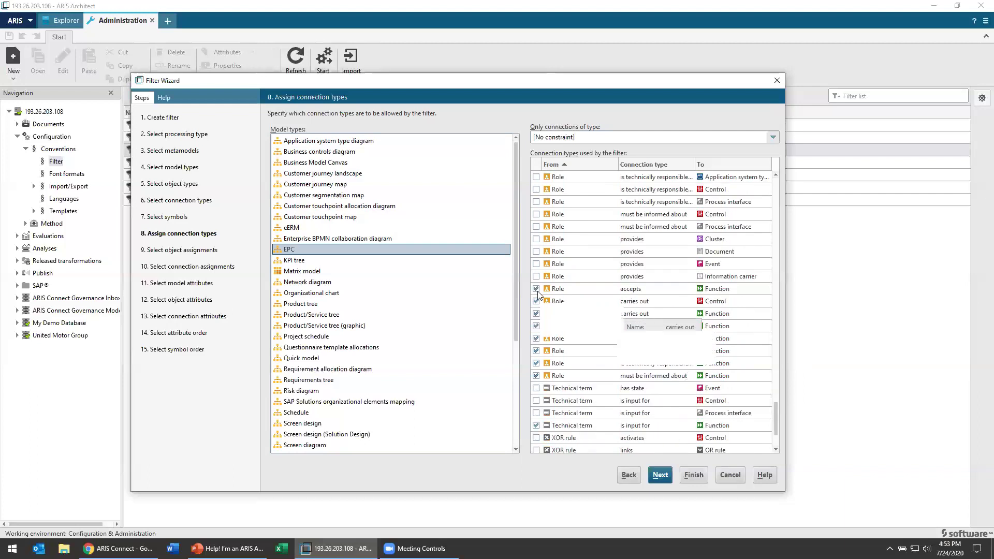
- Set the Role-to-Function checkboxes to accepts, carries out, has consulting role in and must be informed about
{"action": "left_click", "coordinate": [536, 338]}
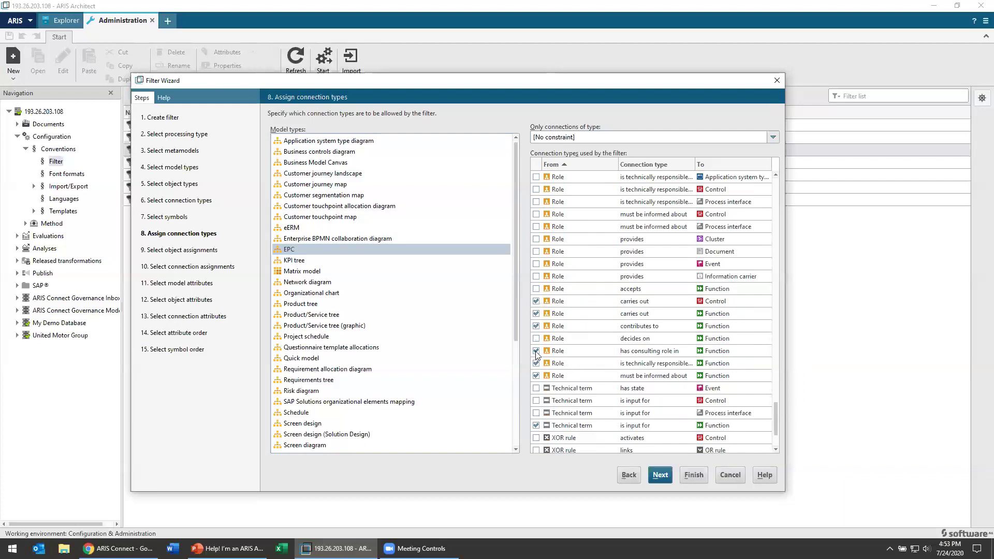
{"action": "left_click", "coordinate": [537, 377]}
{"action": "left_click", "coordinate": [537, 326]}
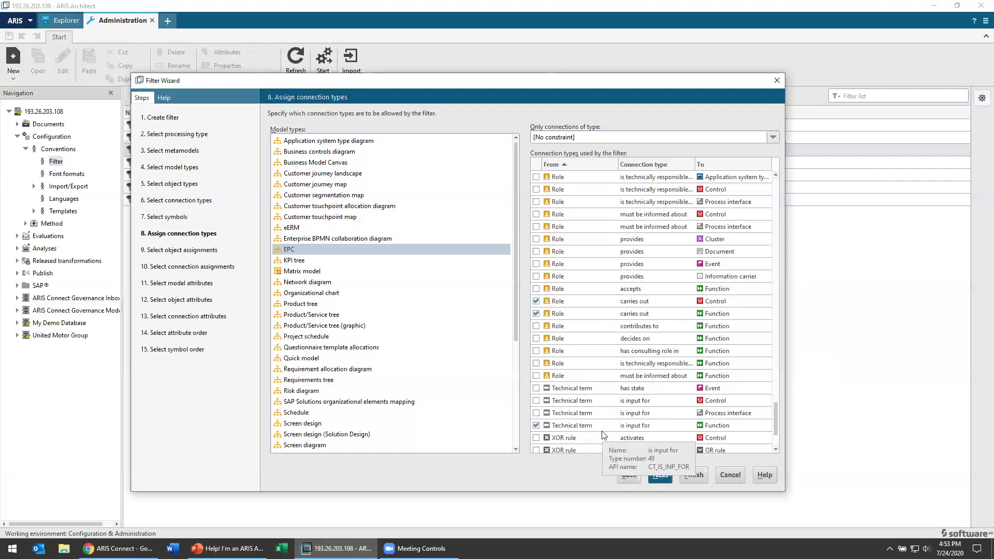
{"action": "left_click", "coordinate": [537, 376]}
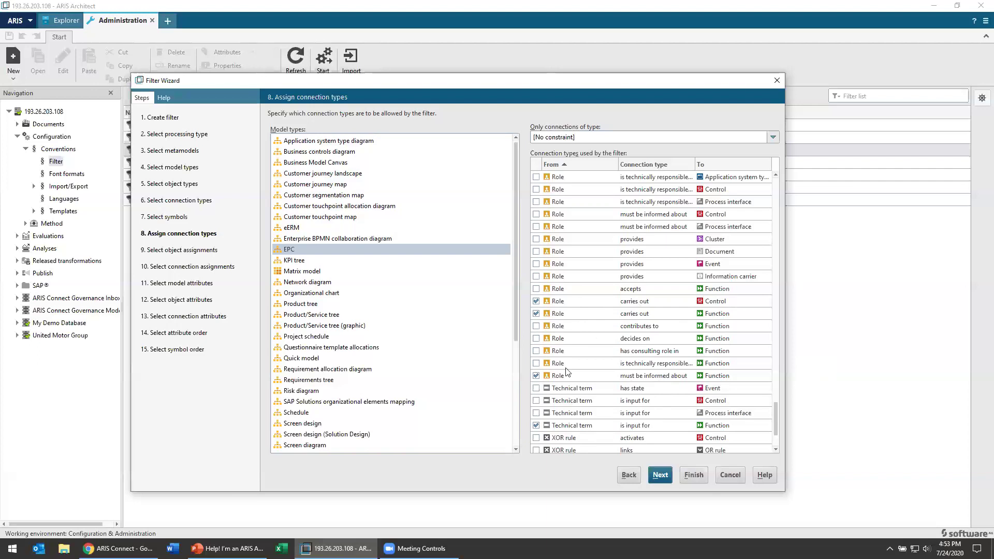
{"action": "left_click", "coordinate": [537, 289]}
{"action": "left_click", "coordinate": [536, 351]}
{"action": "scroll", "coordinate": [584, 408], "scroll_direction": "down", "scroll_amount": 2}
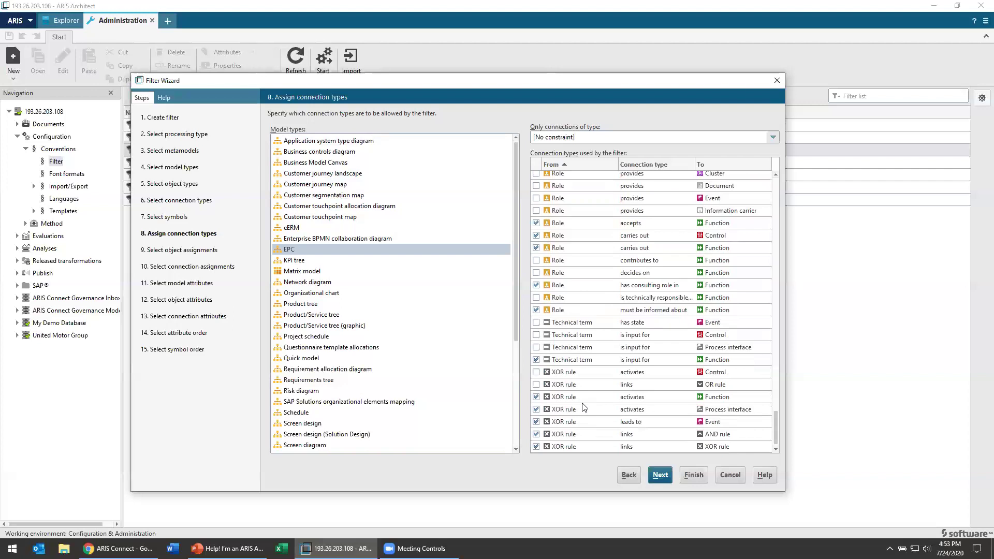
{"action": "scroll", "coordinate": [655, 407], "scroll_direction": "up", "scroll_amount": 7}
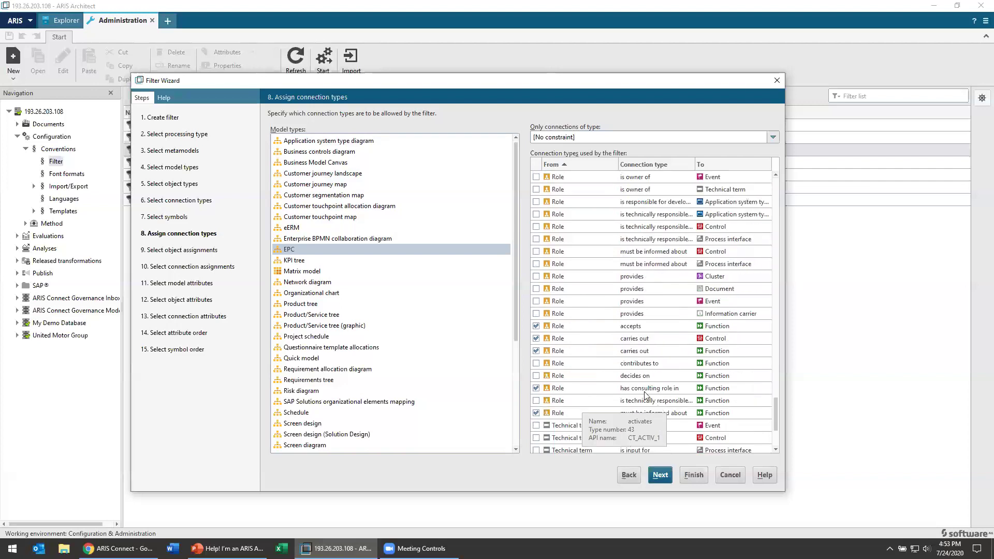
{"action": "scroll", "coordinate": [643, 393], "scroll_direction": "up", "scroll_amount": 7}
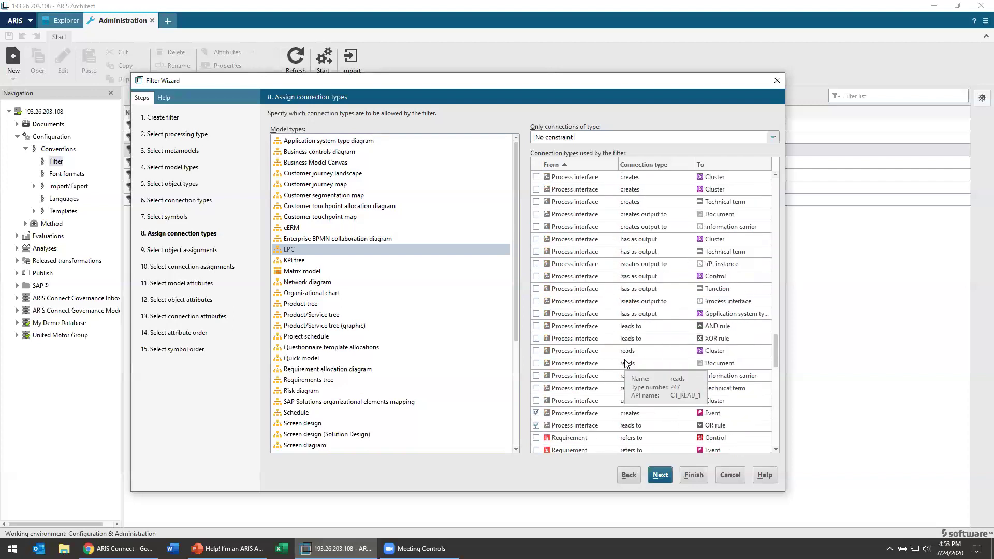
{"action": "scroll", "coordinate": [626, 363], "scroll_direction": "down", "scroll_amount": 2}
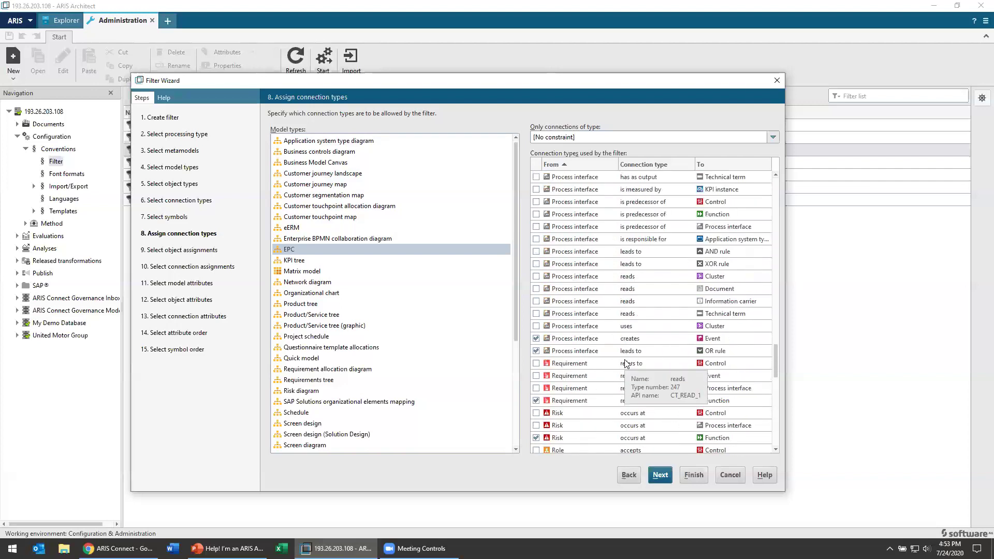
- Re-sort the connection list by connection name, then target object, then source object
{"action": "left_click", "coordinate": [649, 164]}
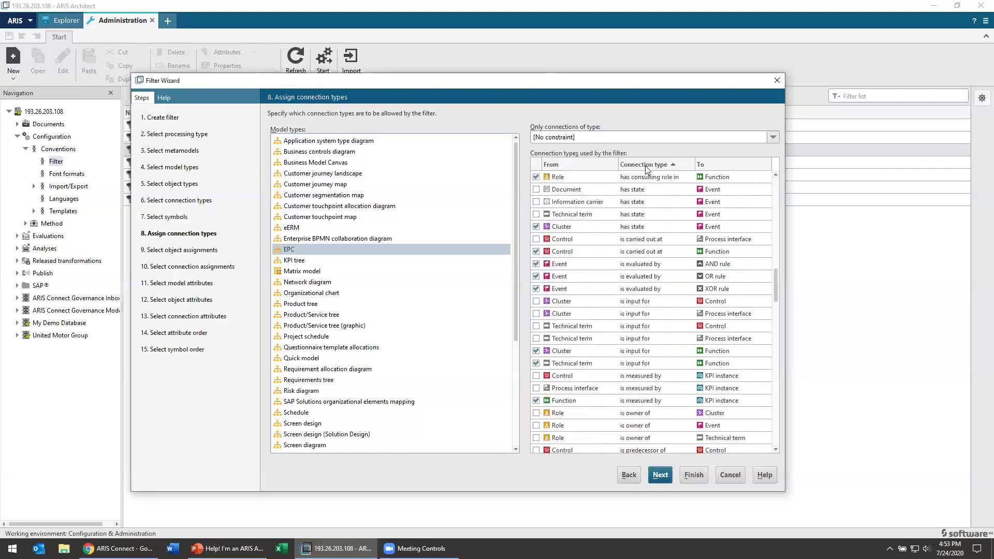
{"action": "left_click", "coordinate": [707, 165]}
{"action": "left_click", "coordinate": [576, 166]}
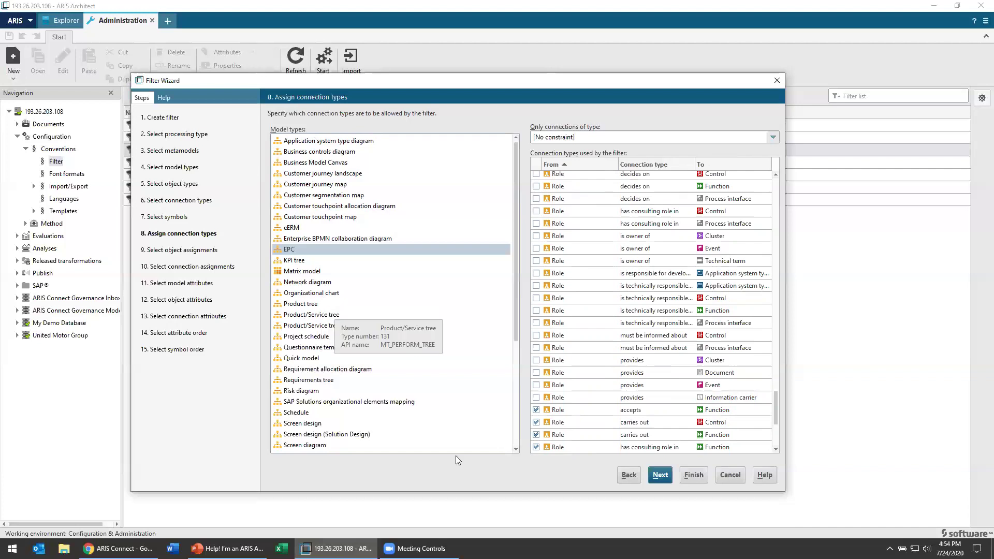
- Advance to step 9, Select object assignments, and browse the Object types list
{"action": "left_click", "coordinate": [660, 475]}
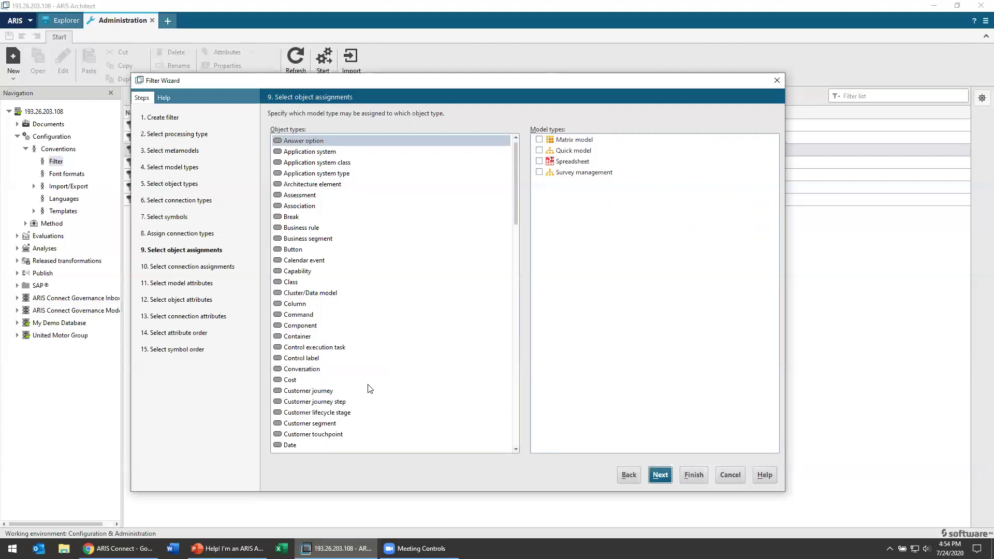
{"action": "scroll", "coordinate": [338, 378], "scroll_direction": "down", "scroll_amount": 8}
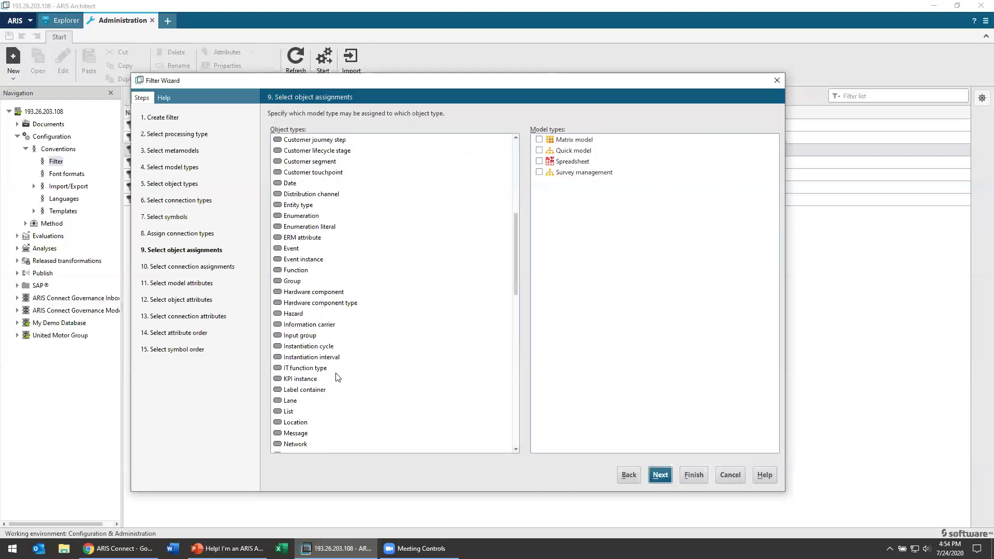
- Untick Value stream map, Quick model and Matrix model as assignments for Function
{"action": "left_click", "coordinate": [303, 274]}
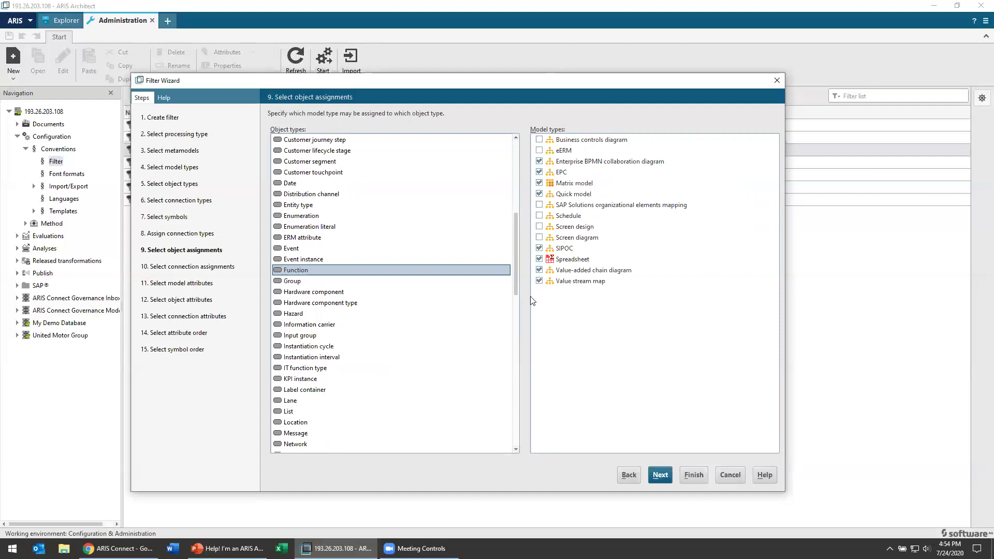
{"action": "left_click", "coordinate": [539, 281]}
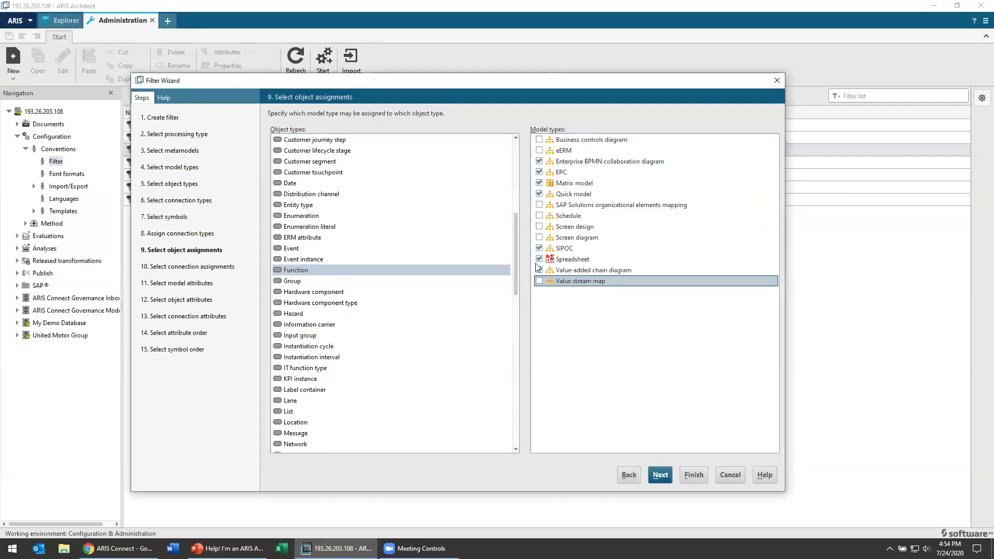
{"action": "left_click", "coordinate": [539, 194]}
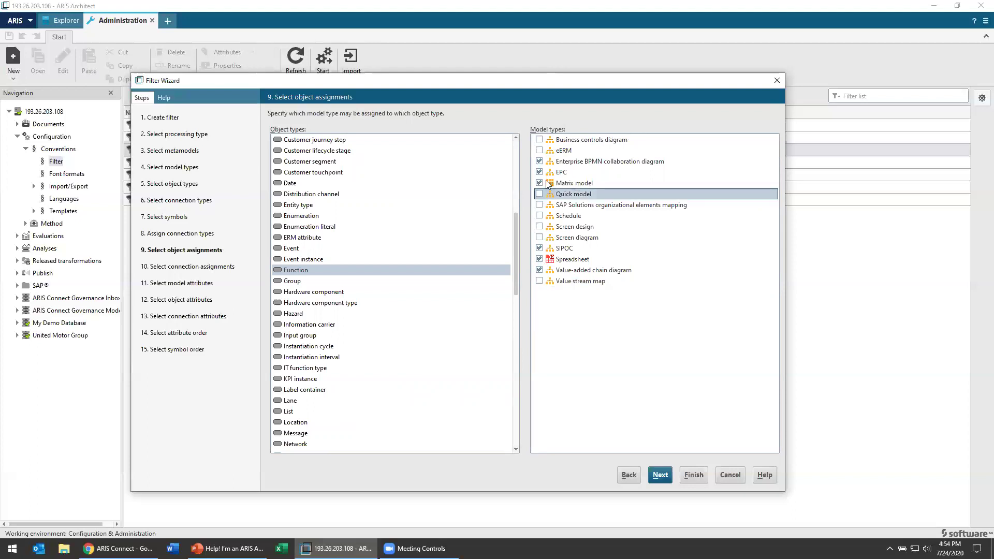
{"action": "left_click", "coordinate": [540, 184]}
{"action": "left_click", "coordinate": [540, 183]}
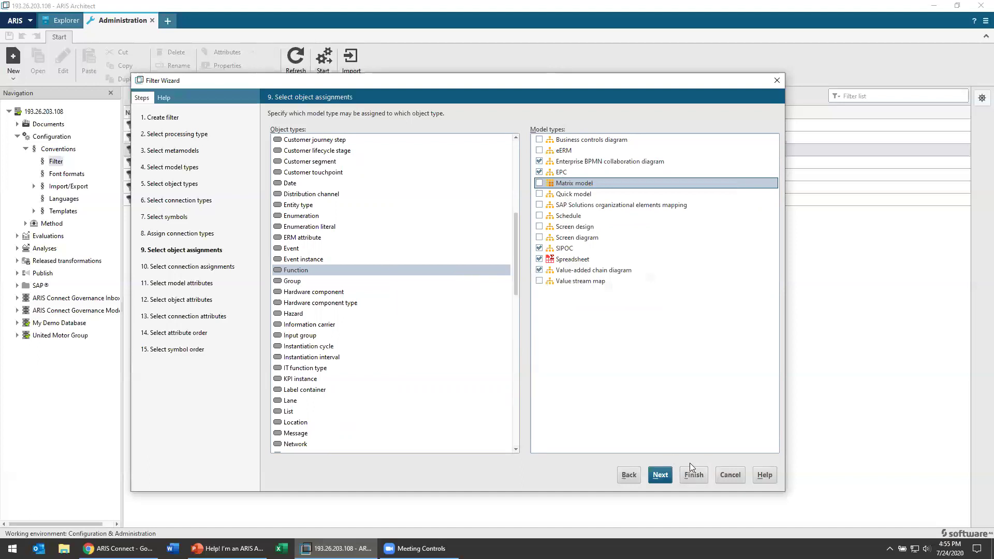
- Skip past connection assignments to step 11 and show the EPC model attributes
{"action": "left_click", "coordinate": [663, 475]}
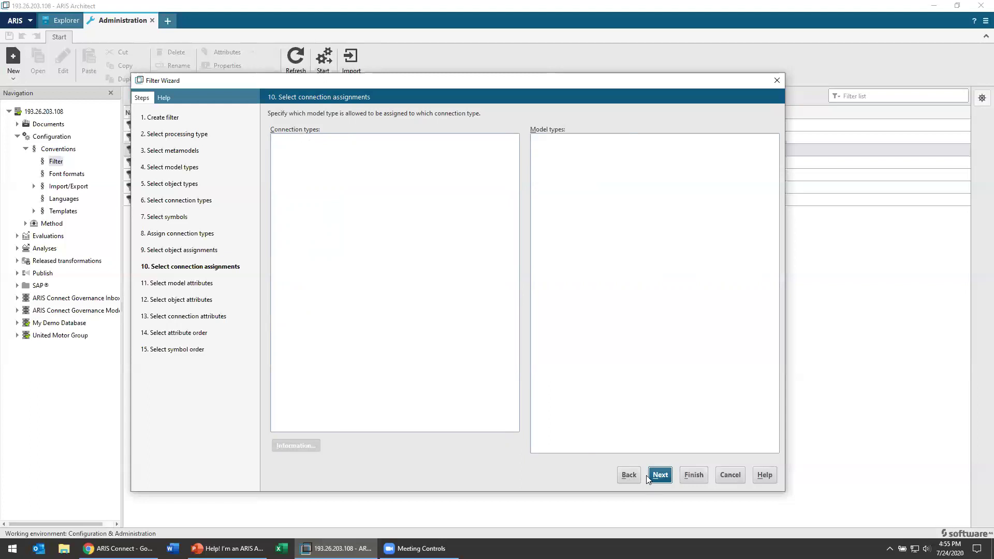
{"action": "left_click", "coordinate": [660, 474]}
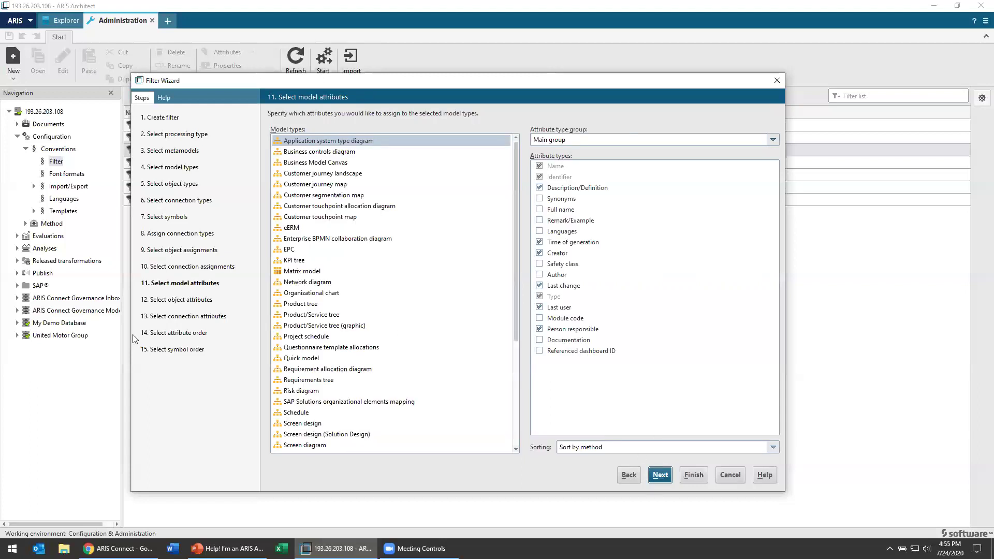
{"action": "left_click", "coordinate": [301, 248]}
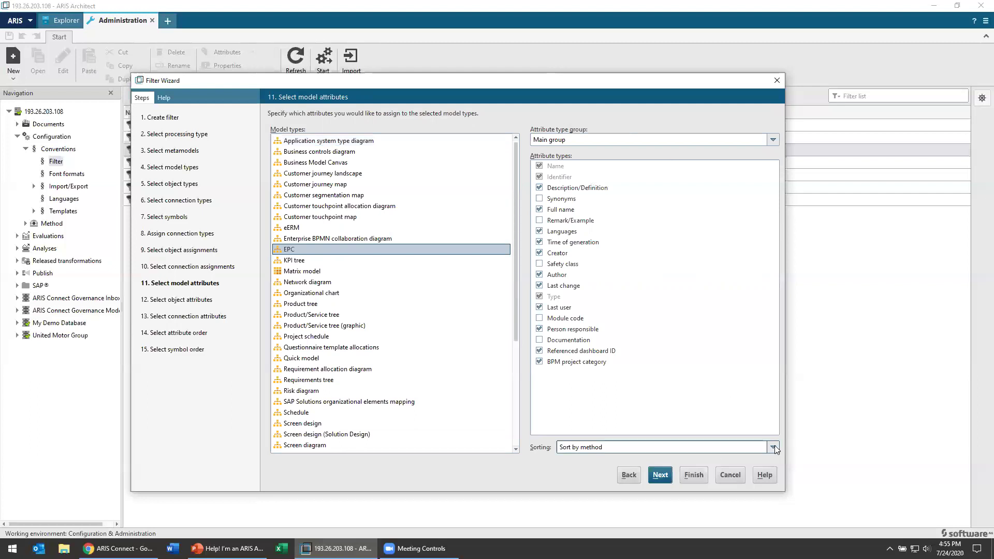
- Switch the EPC attribute list to show all attribute groups
{"action": "left_click", "coordinate": [775, 139]}
{"action": "scroll", "coordinate": [667, 165], "scroll_direction": "down", "scroll_amount": 8}
{"action": "left_click", "coordinate": [590, 224]}
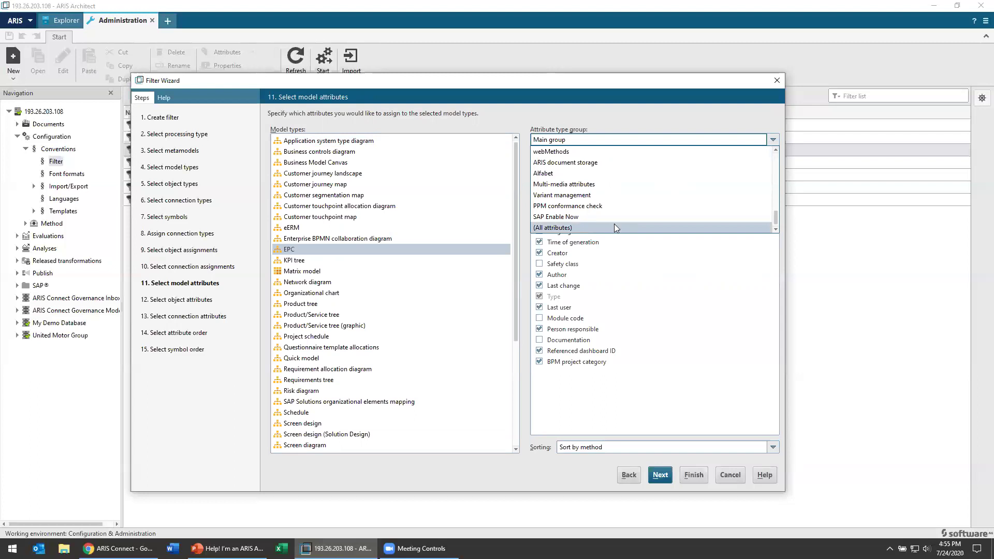
{"action": "scroll", "coordinate": [776, 197], "scroll_direction": "down", "scroll_amount": 5}
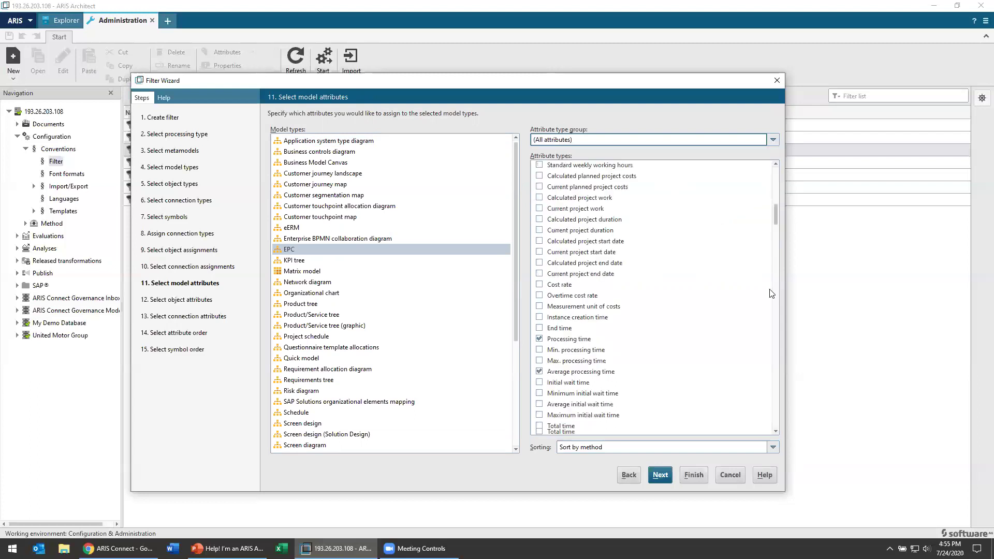
{"action": "scroll", "coordinate": [770, 310], "scroll_direction": "down", "scroll_amount": 20}
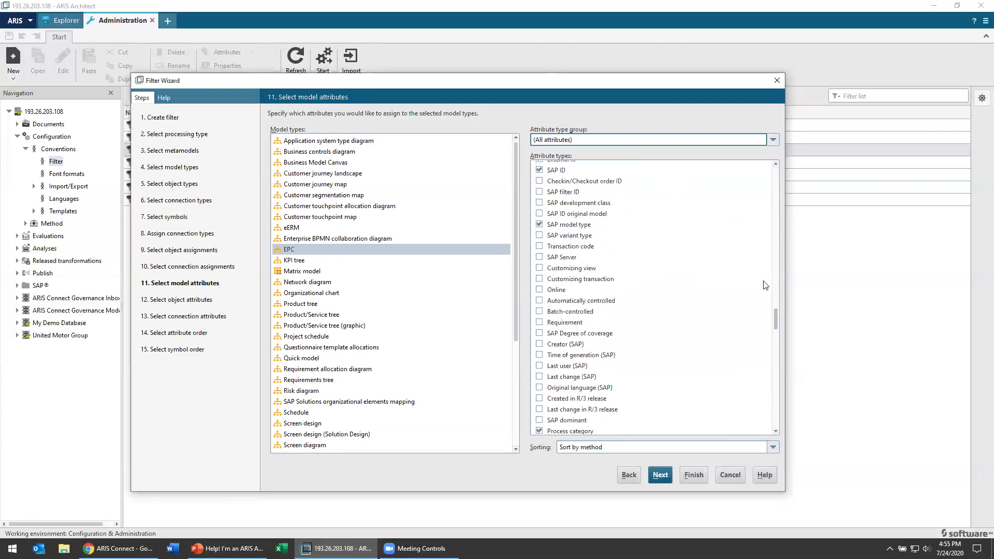
{"action": "scroll", "coordinate": [765, 285], "scroll_direction": "up", "scroll_amount": 20}
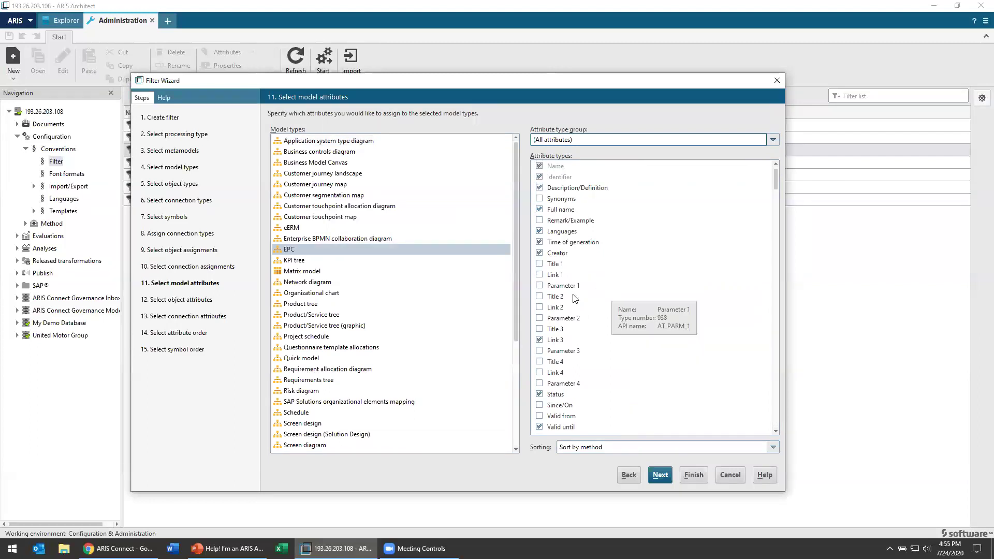
- Exclude Link 3, Valid until, Avg. total time and Average processing time from EPC attributes
{"action": "left_click", "coordinate": [539, 340]}
{"action": "scroll", "coordinate": [610, 320], "scroll_direction": "down", "scroll_amount": 3}
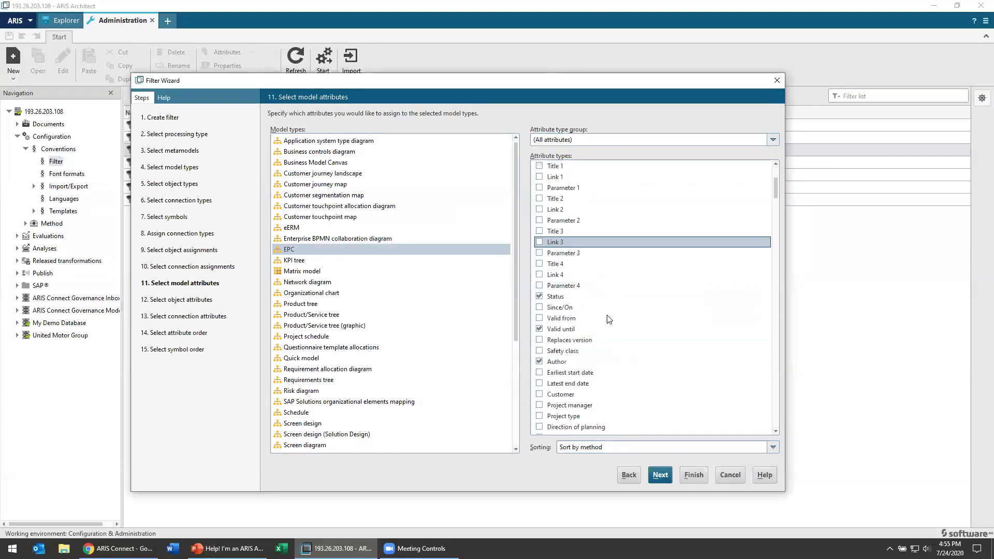
{"action": "scroll", "coordinate": [609, 320], "scroll_direction": "down", "scroll_amount": 1}
{"action": "left_click", "coordinate": [539, 297]}
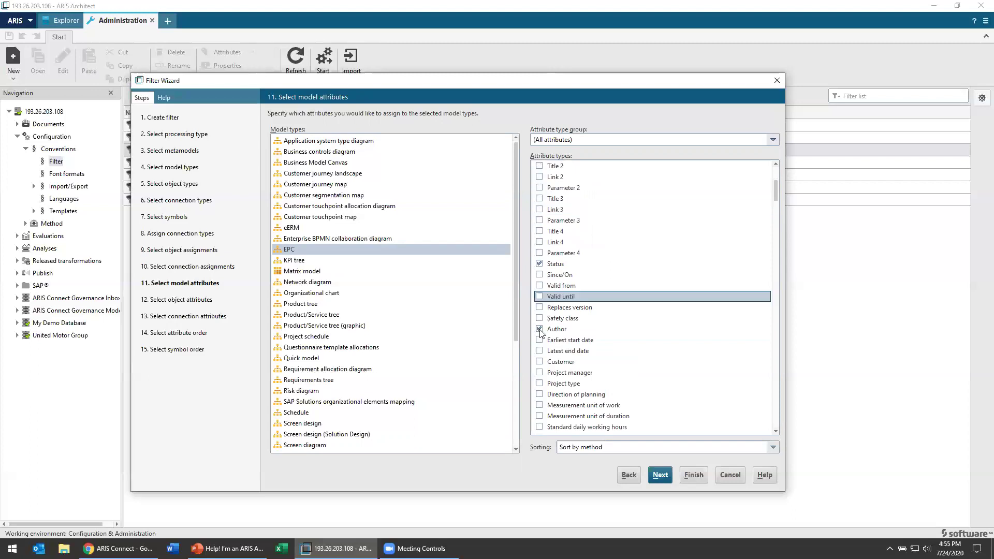
{"action": "left_click", "coordinate": [539, 329]}
{"action": "scroll", "coordinate": [594, 283], "scroll_direction": "down", "scroll_amount": 10}
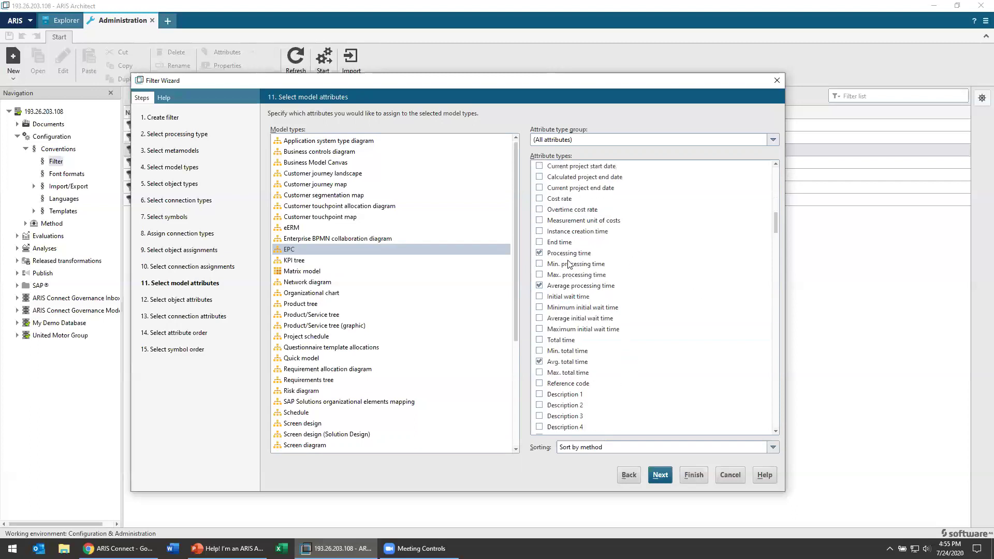
{"action": "left_click", "coordinate": [625, 449]}
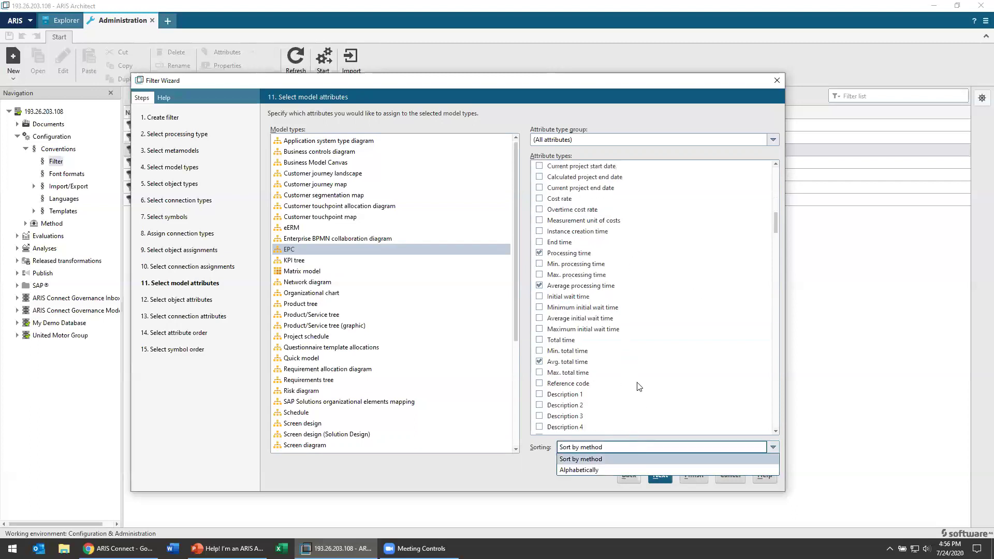
{"action": "left_click", "coordinate": [540, 362]}
{"action": "left_click", "coordinate": [539, 286]}
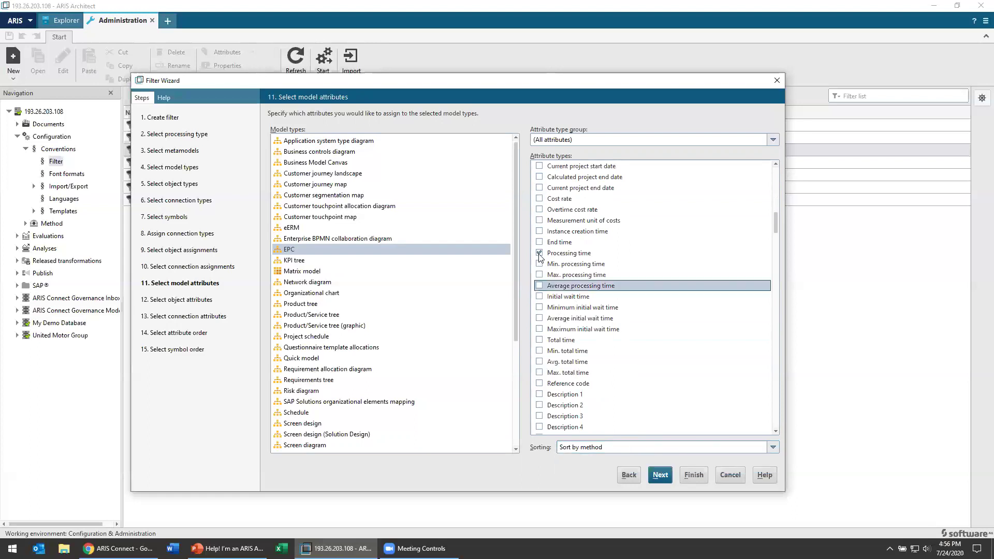
{"action": "scroll", "coordinate": [570, 290], "scroll_direction": "down", "scroll_amount": 8}
- Exclude Number of compressed models, Created/Checked/Released on and by, Release and Index 1
{"action": "left_click", "coordinate": [539, 275]}
{"action": "left_click", "coordinate": [539, 275]}
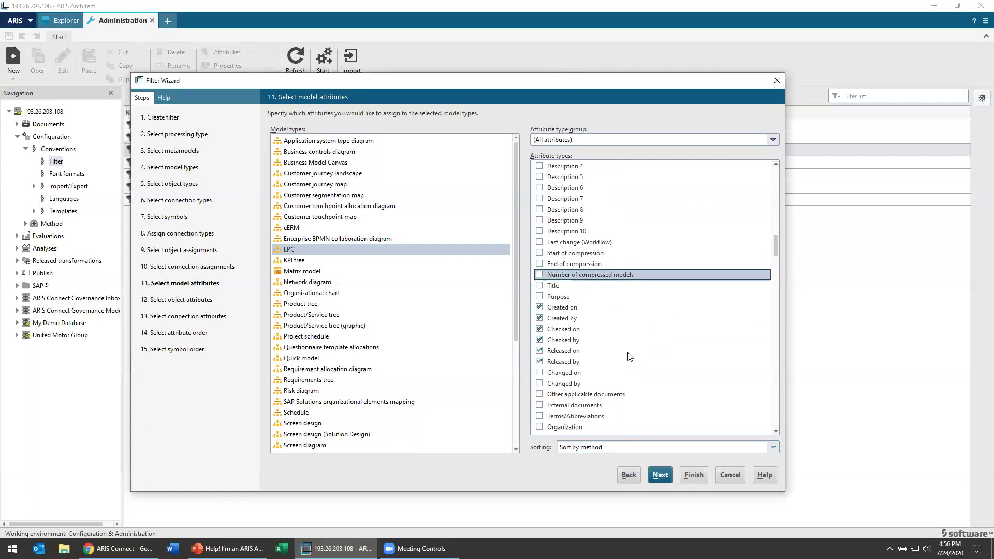
{"action": "left_click", "coordinate": [539, 307]}
{"action": "left_click", "coordinate": [540, 319]}
{"action": "left_click", "coordinate": [540, 351]}
{"action": "left_click", "coordinate": [540, 340]}
{"action": "left_click", "coordinate": [539, 329]}
{"action": "left_click", "coordinate": [540, 361]}
{"action": "scroll", "coordinate": [555, 353], "scroll_direction": "up", "scroll_amount": 6}
{"action": "scroll", "coordinate": [555, 354], "scroll_direction": "up", "scroll_amount": 2}
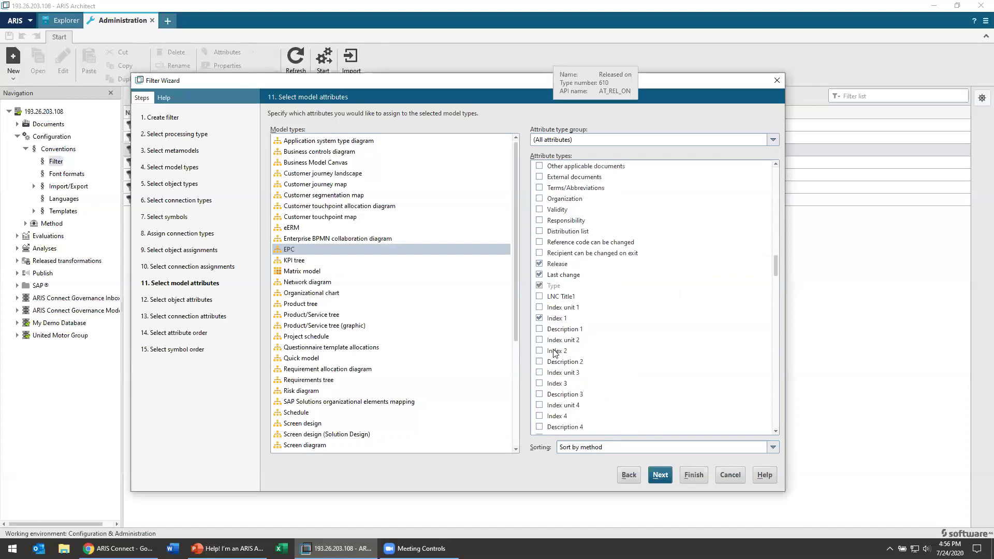
{"action": "left_click", "coordinate": [540, 264]}
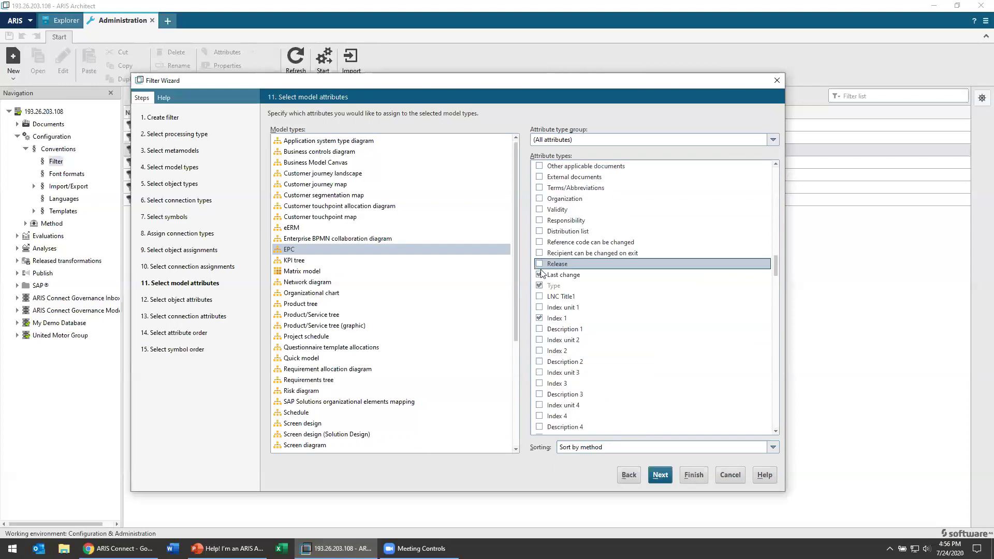
{"action": "left_click", "coordinate": [540, 318]}
{"action": "scroll", "coordinate": [581, 344], "scroll_direction": "down", "scroll_amount": 3}
{"action": "scroll", "coordinate": [581, 345], "scroll_direction": "down", "scroll_amount": 10}
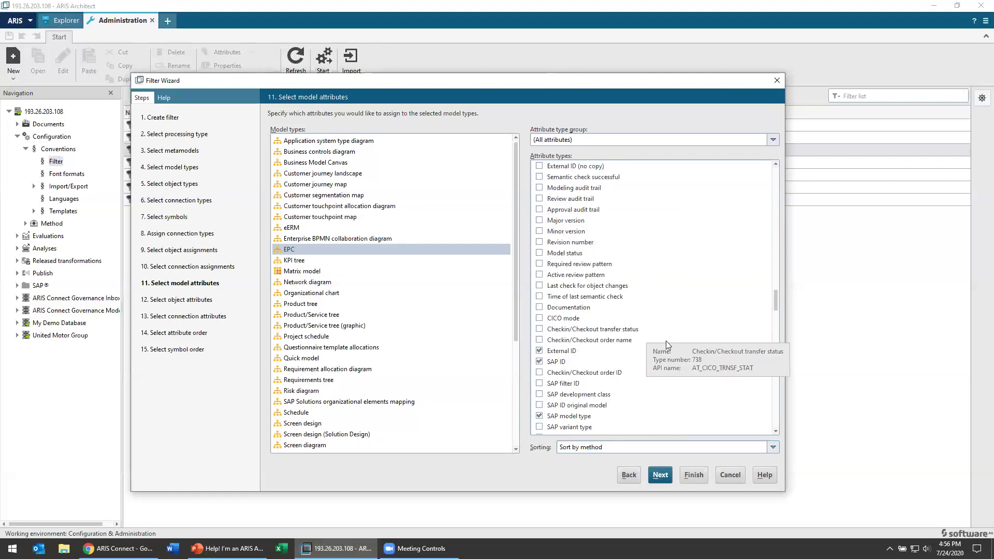
{"action": "scroll", "coordinate": [606, 390], "scroll_direction": "down", "scroll_amount": 5}
{"action": "scroll", "coordinate": [606, 390], "scroll_direction": "down", "scroll_amount": 5}
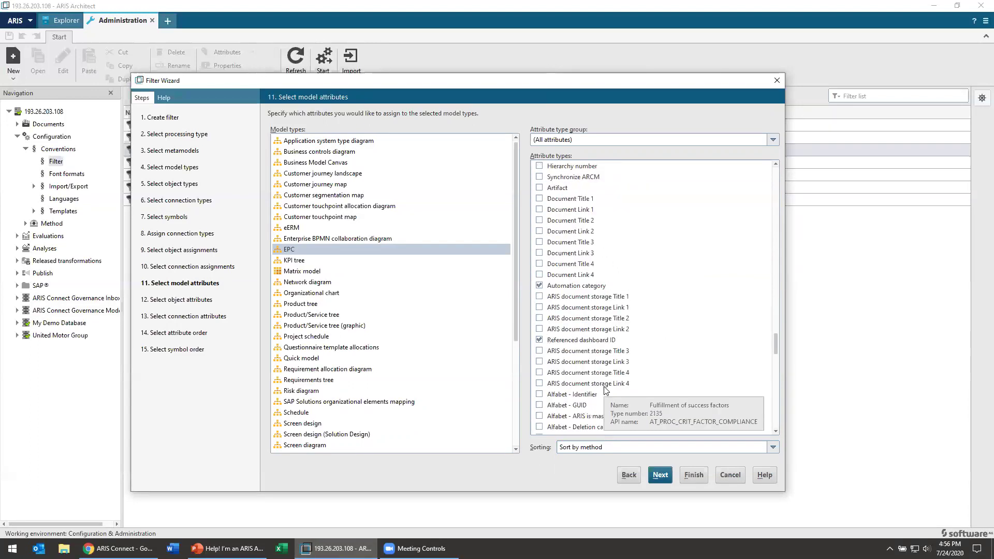
{"action": "scroll", "coordinate": [606, 389], "scroll_direction": "up", "scroll_amount": 5}
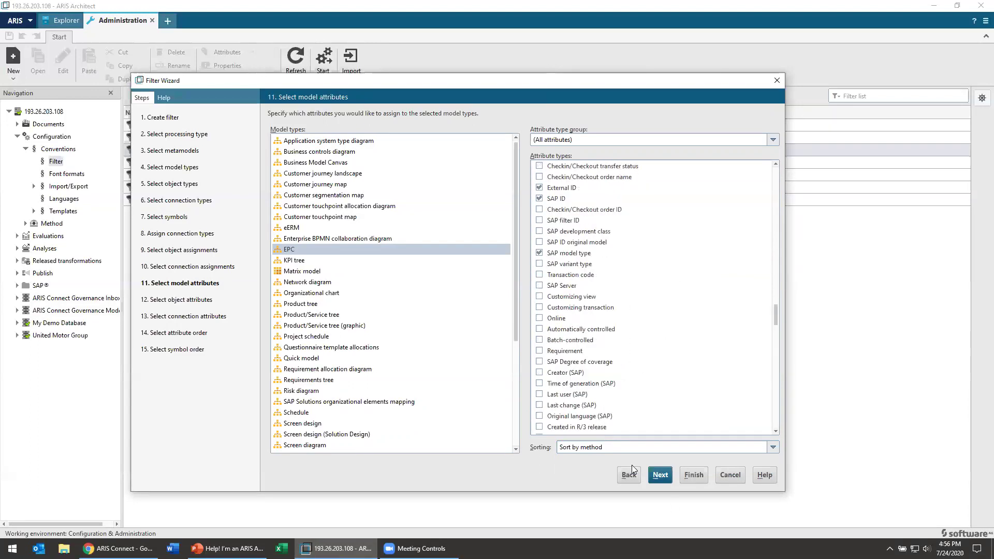
- In object attributes, keep Creator ticked for Function, then advance to connection attributes
{"action": "left_click", "coordinate": [659, 475]}
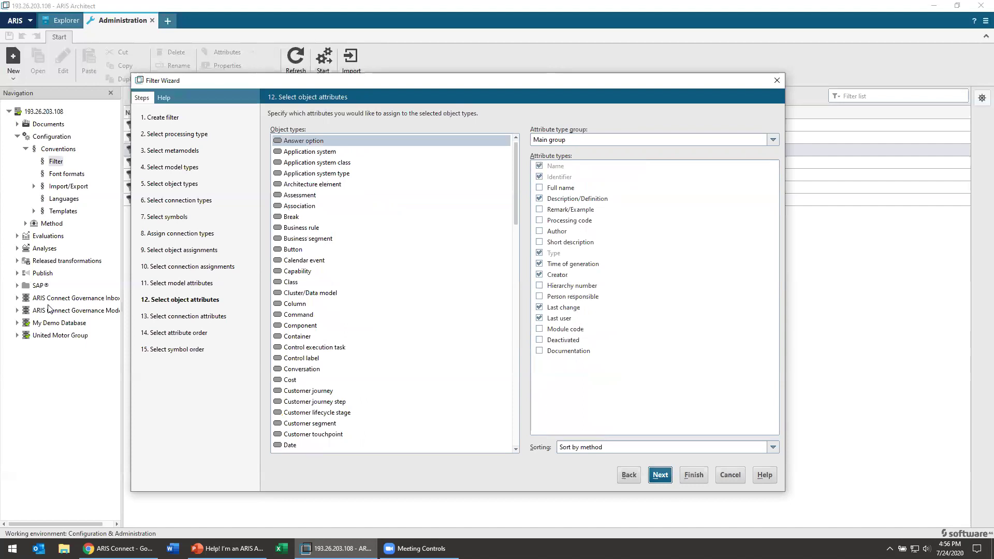
{"action": "scroll", "coordinate": [334, 317], "scroll_direction": "down", "scroll_amount": 5}
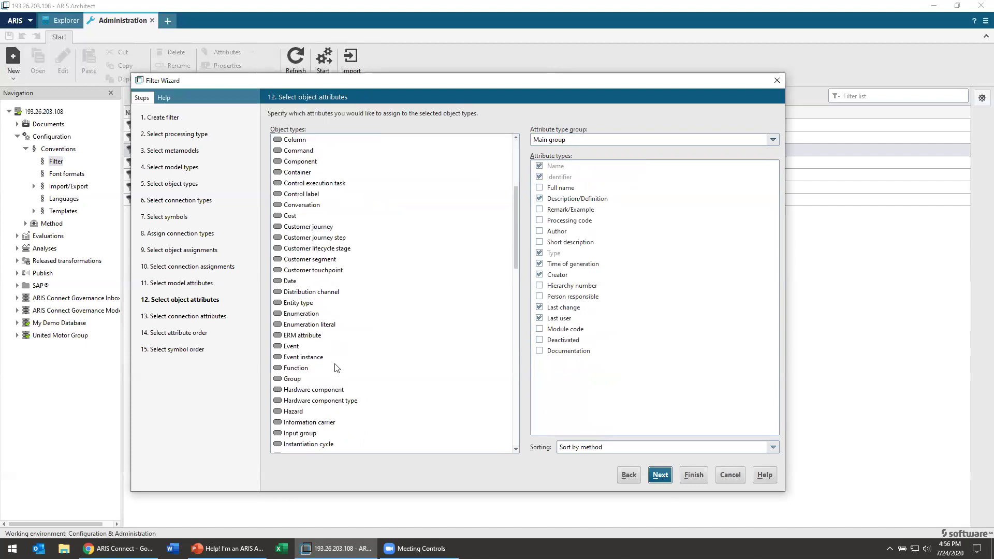
{"action": "left_click", "coordinate": [323, 368]}
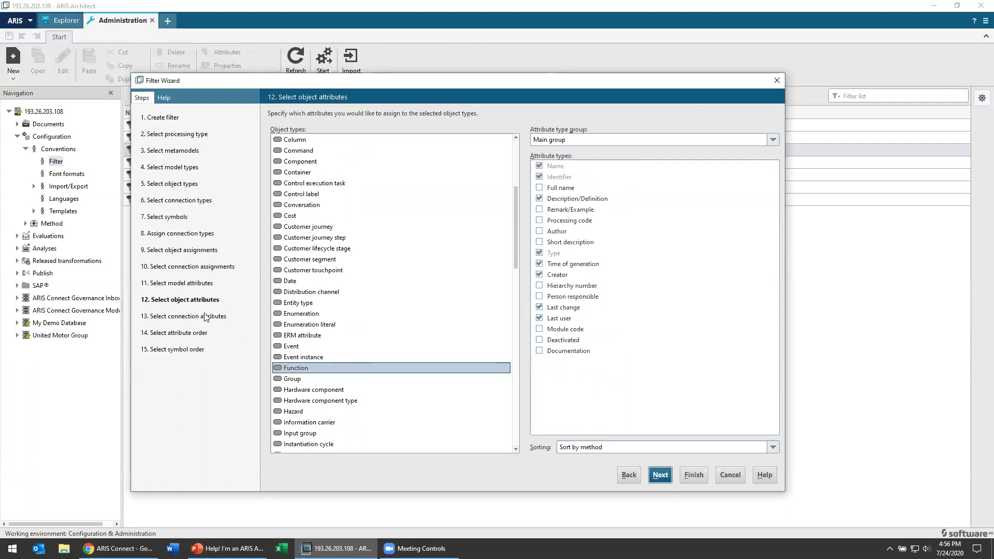
{"action": "left_click", "coordinate": [540, 275]}
{"action": "left_click", "coordinate": [540, 275]}
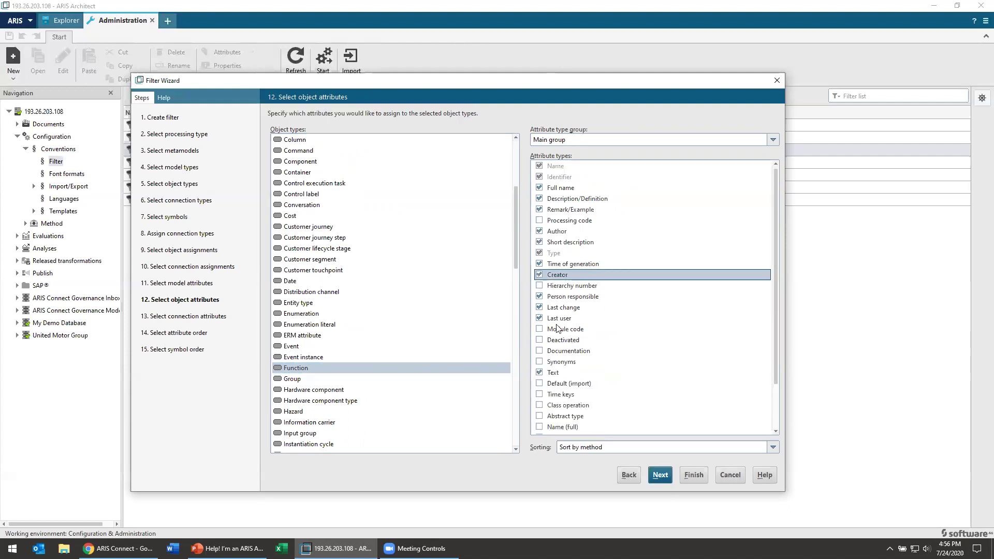
{"action": "left_click", "coordinate": [660, 475]}
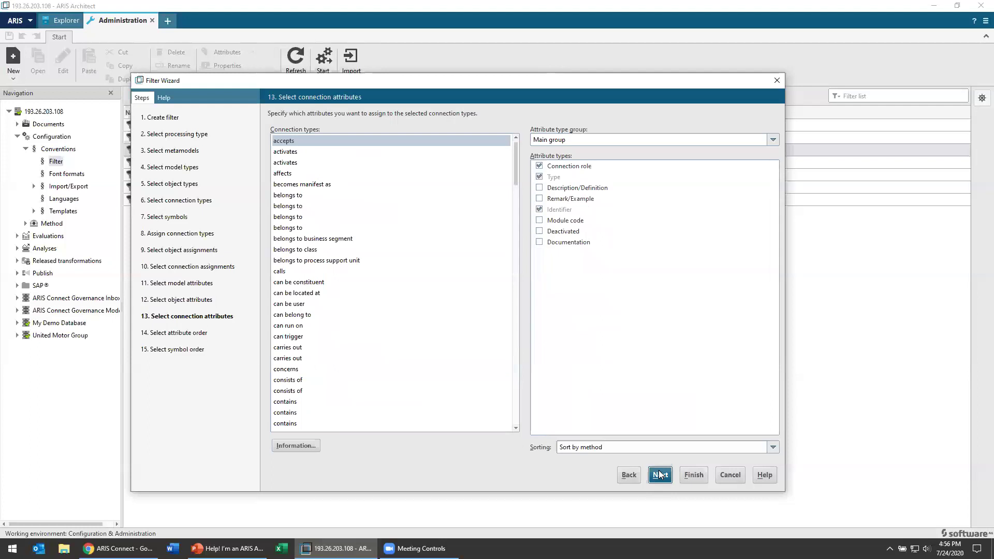
- Review the EPC attribute order, leaving Name above Identifier, and advance to symbol order
{"action": "left_click", "coordinate": [659, 475]}
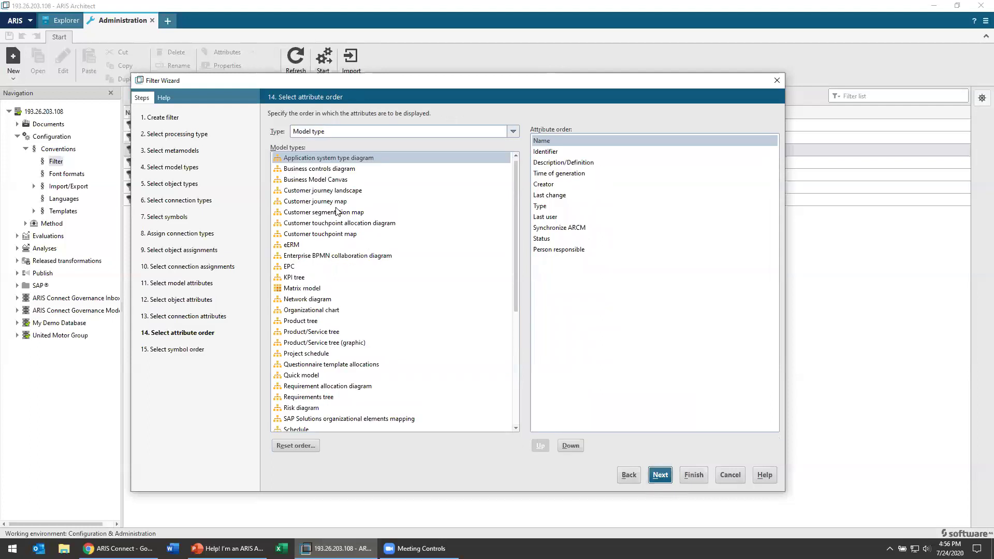
{"action": "left_click", "coordinate": [319, 271]}
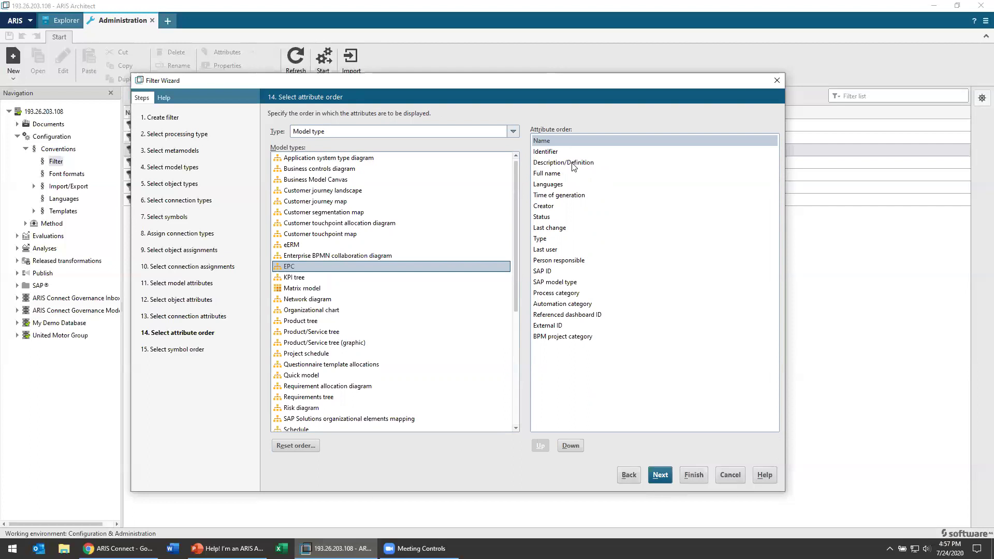
{"action": "left_click", "coordinate": [571, 446]}
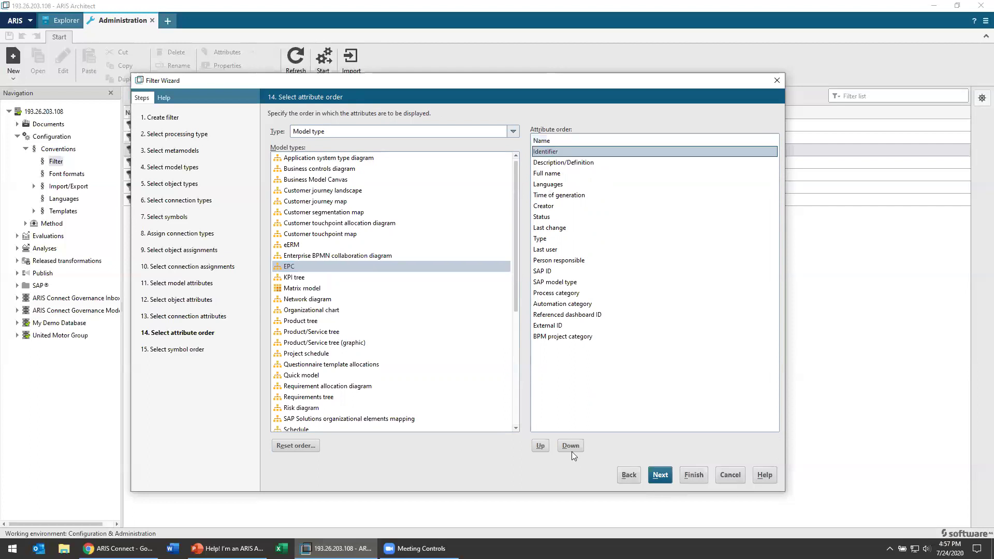
{"action": "left_click", "coordinate": [542, 447]}
{"action": "left_click", "coordinate": [571, 447]}
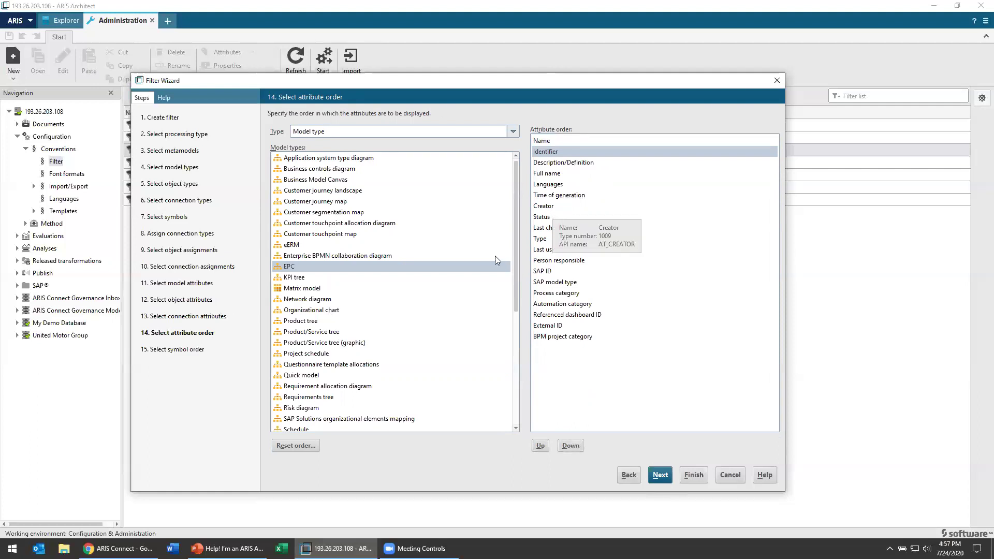
{"action": "left_click", "coordinate": [661, 476]}
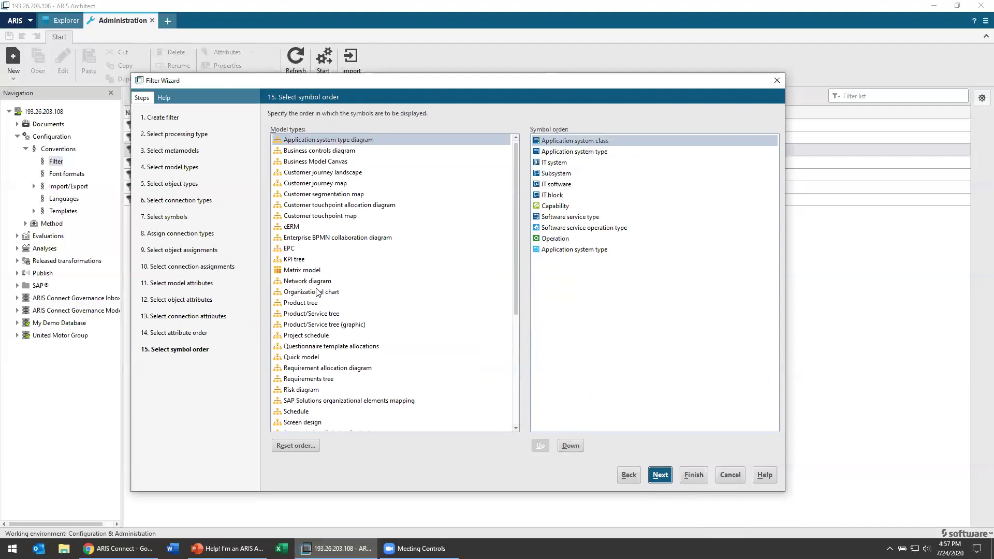
- Move Function to the top of the EPC symbol order and Process interface below OR rule
{"action": "left_click", "coordinate": [317, 250]}
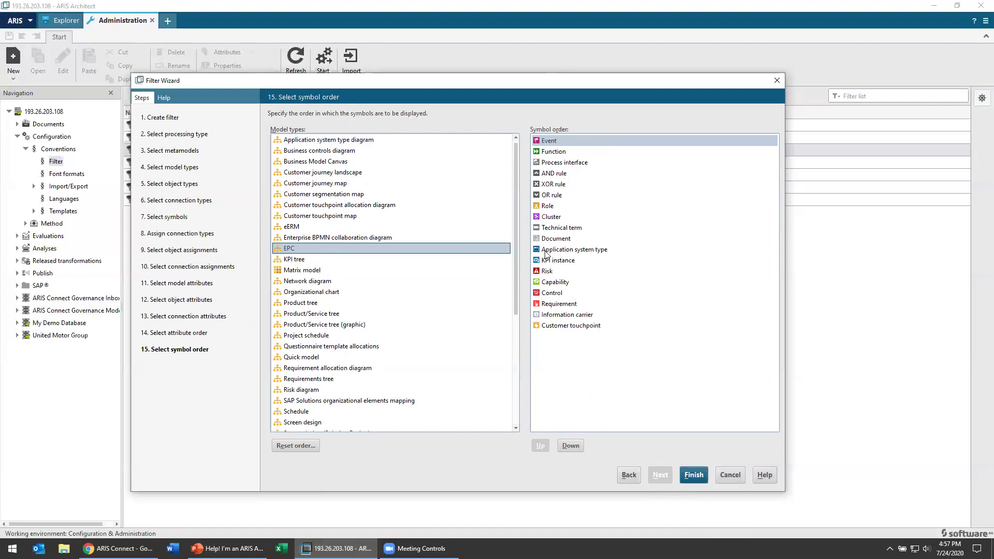
{"action": "left_click", "coordinate": [573, 151]}
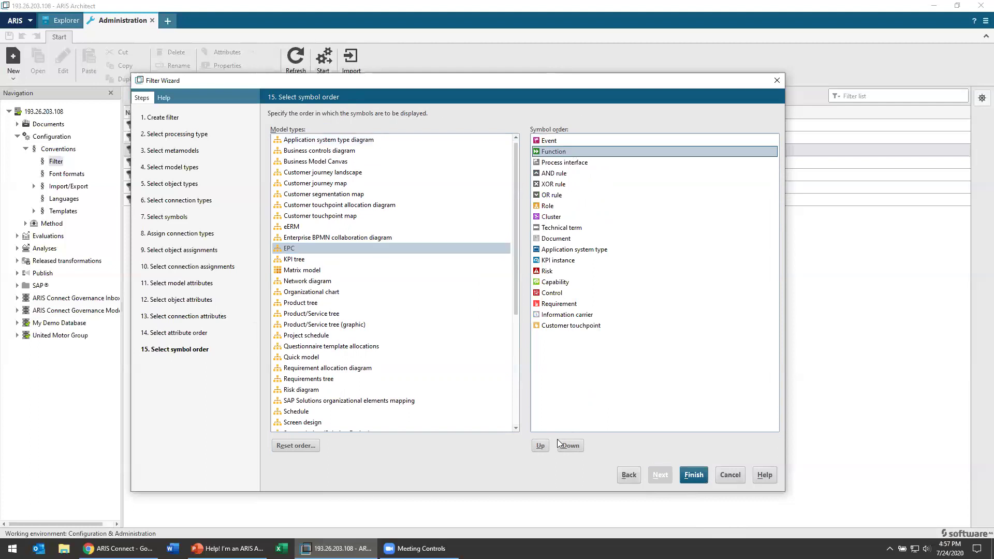
{"action": "left_click", "coordinate": [544, 447]}
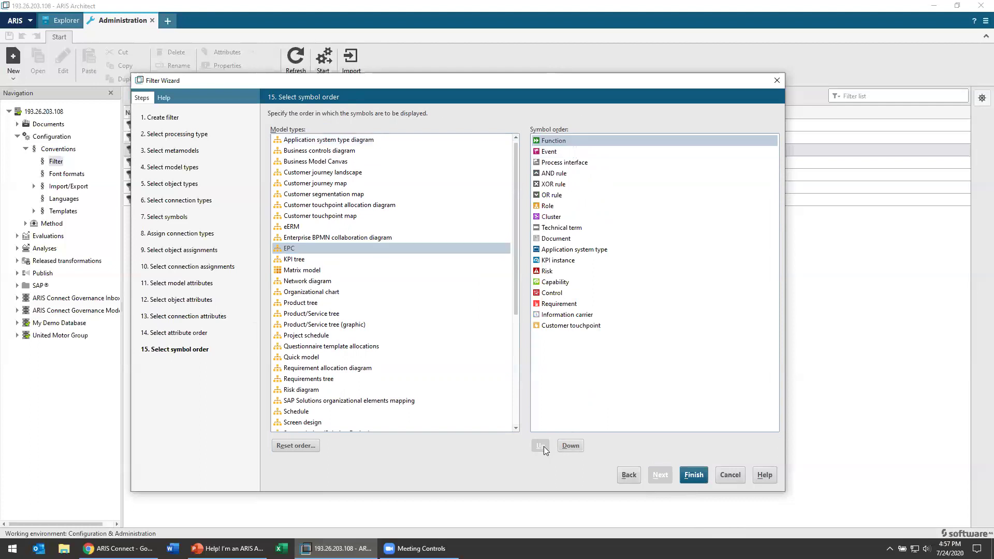
{"action": "left_click", "coordinate": [564, 153]}
{"action": "left_click", "coordinate": [568, 163]}
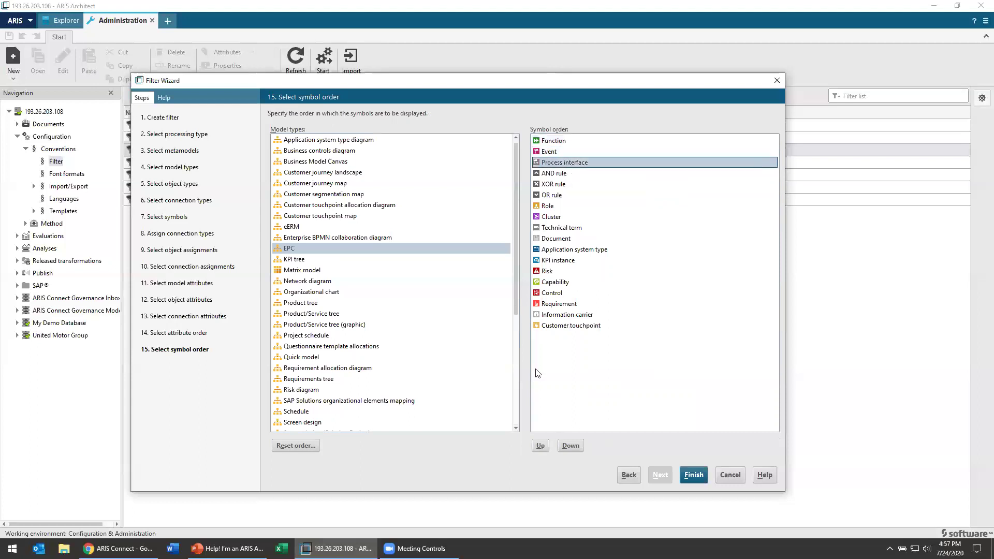
{"action": "left_click", "coordinate": [576, 449]}
{"action": "left_click", "coordinate": [576, 448]}
{"action": "left_click", "coordinate": [576, 449]}
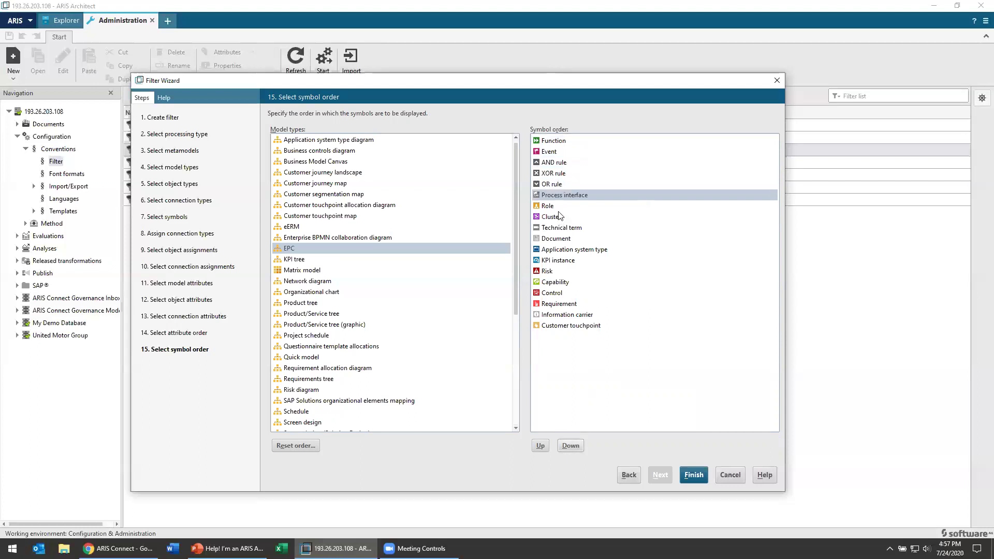
{"action": "left_click", "coordinate": [553, 173]}
{"action": "left_click", "coordinate": [560, 184]}
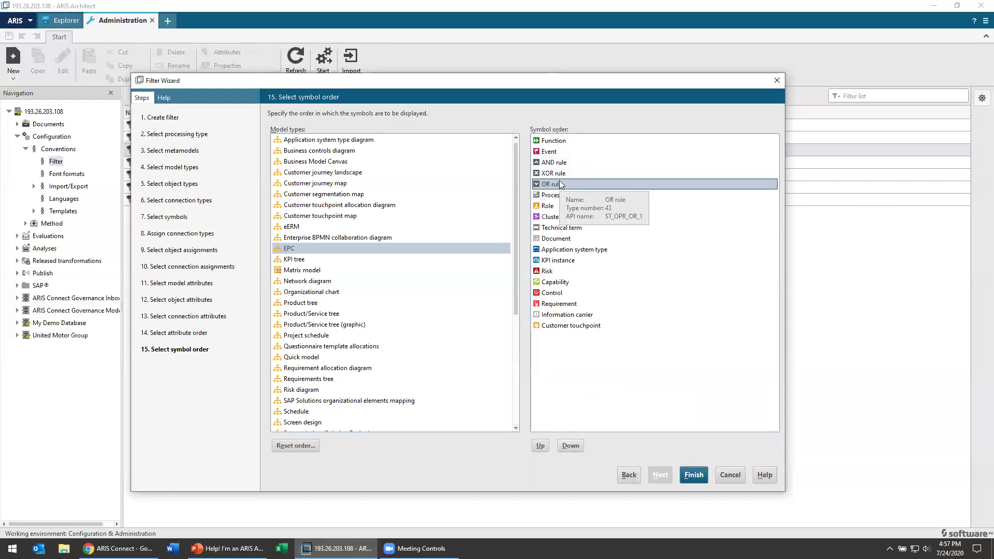
{"action": "left_click", "coordinate": [561, 200]}
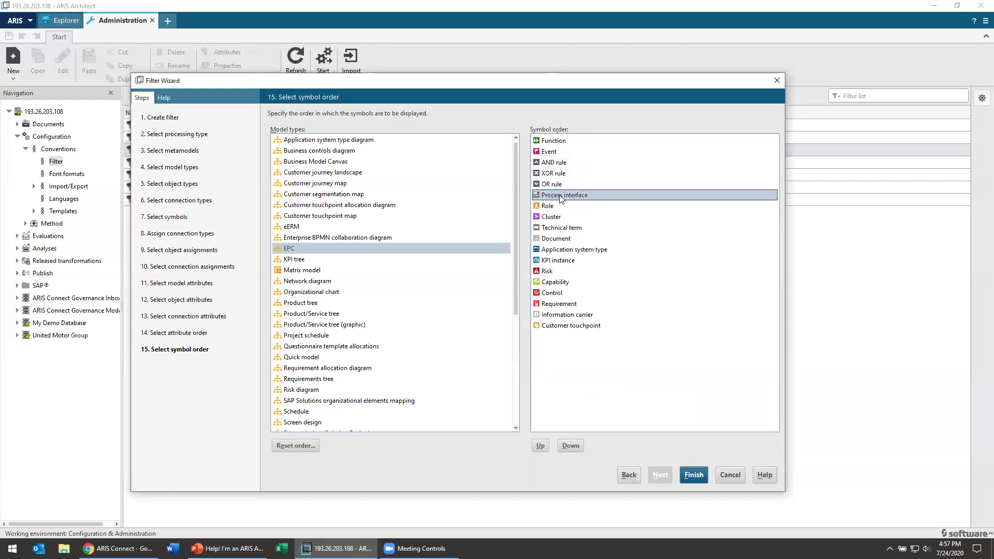
- Place Application system type directly below Role and finish the wizard to save the filter
{"action": "left_click", "coordinate": [560, 205]}
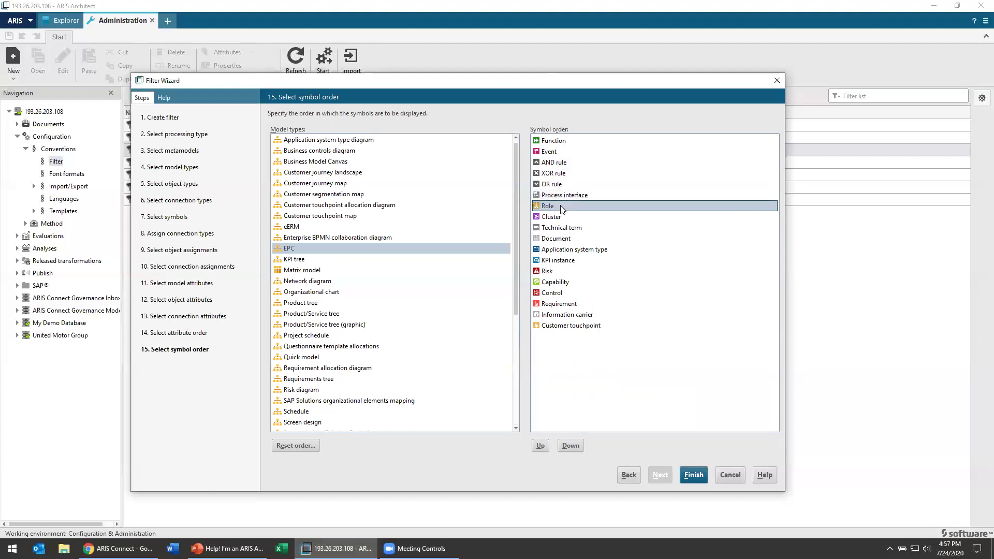
{"action": "left_click", "coordinate": [559, 253]}
{"action": "left_click", "coordinate": [540, 446]}
{"action": "left_click", "coordinate": [540, 446]}
{"action": "left_click", "coordinate": [540, 445]}
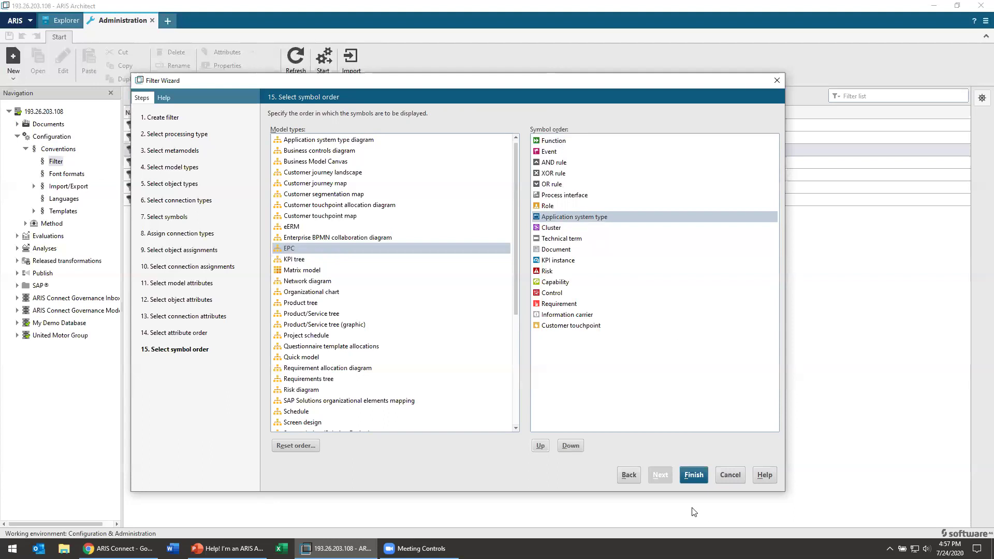
{"action": "left_click", "coordinate": [694, 475]}
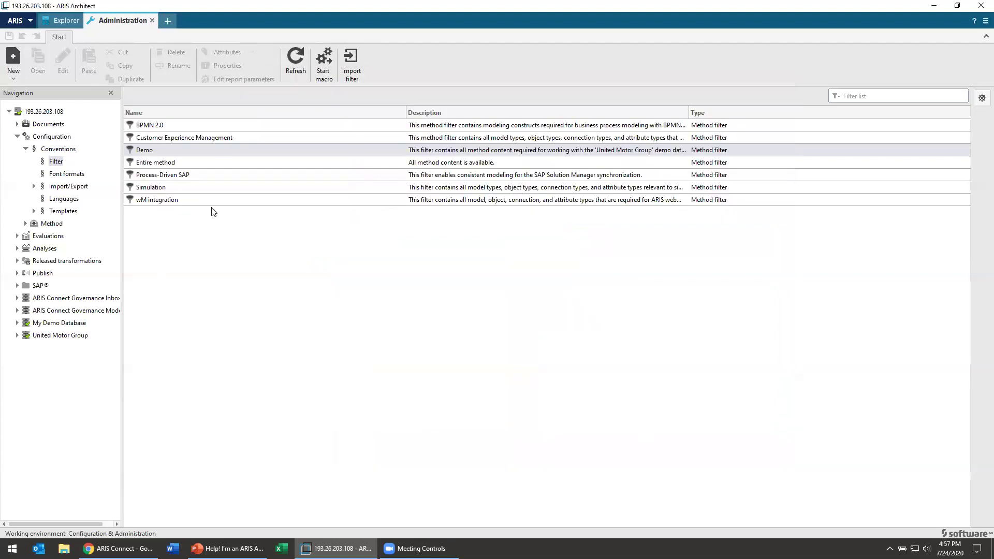
- Select the Demo method filter in the filter list
{"action": "left_click", "coordinate": [175, 150]}
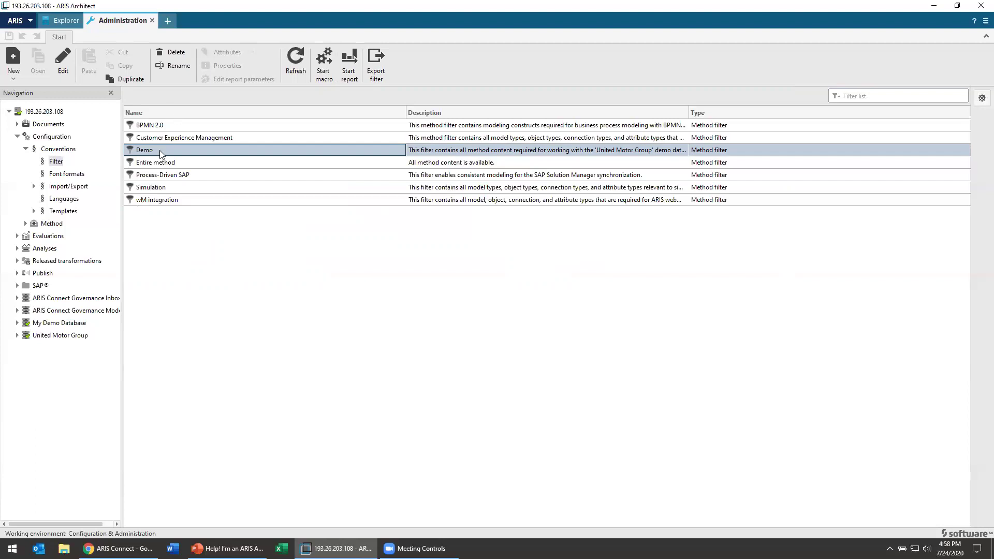
- Set My Demo Database's method filter to Demo under Palette and method filter properties
{"action": "right_click", "coordinate": [51, 324]}
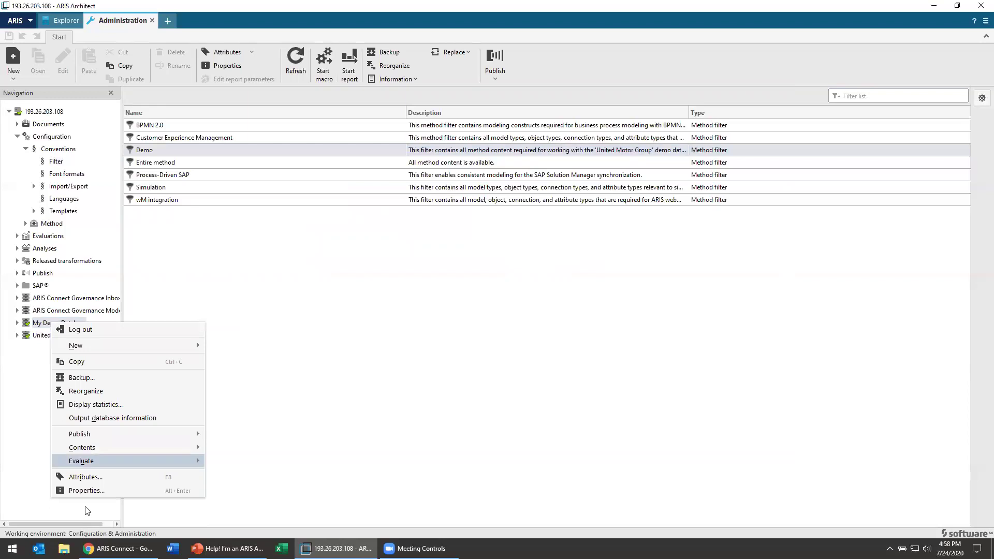
{"action": "left_click", "coordinate": [87, 490]}
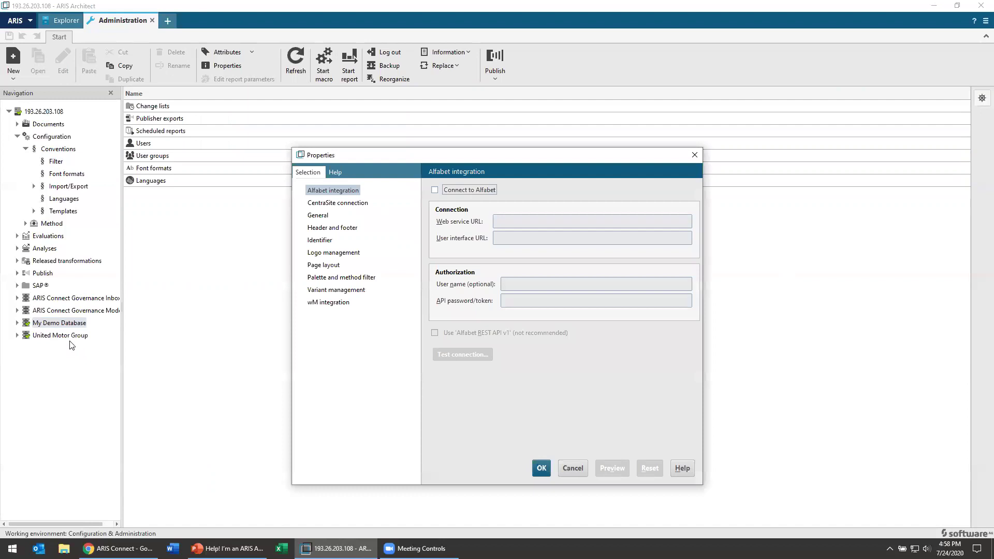
{"action": "left_click", "coordinate": [371, 281]}
{"action": "left_click", "coordinate": [466, 226]}
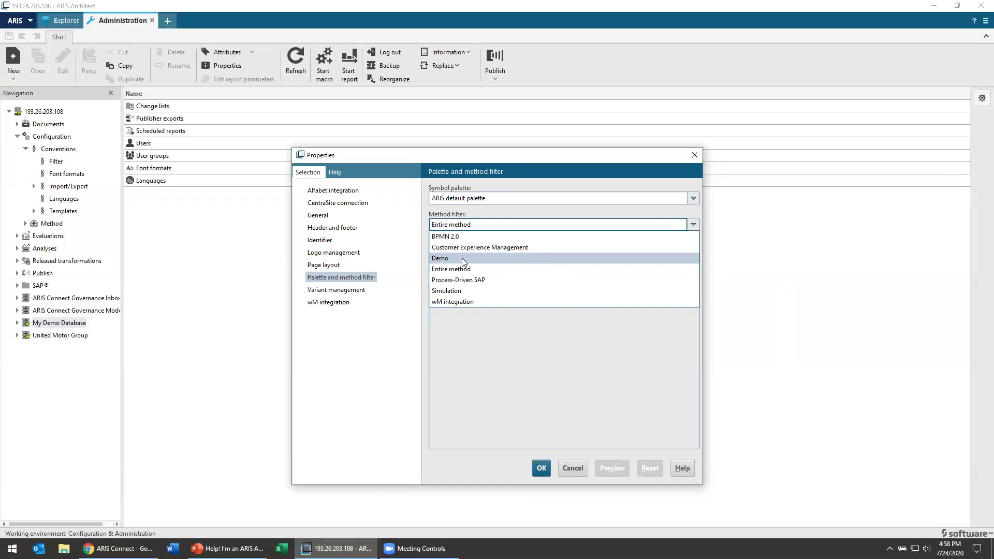
{"action": "left_click", "coordinate": [484, 258]}
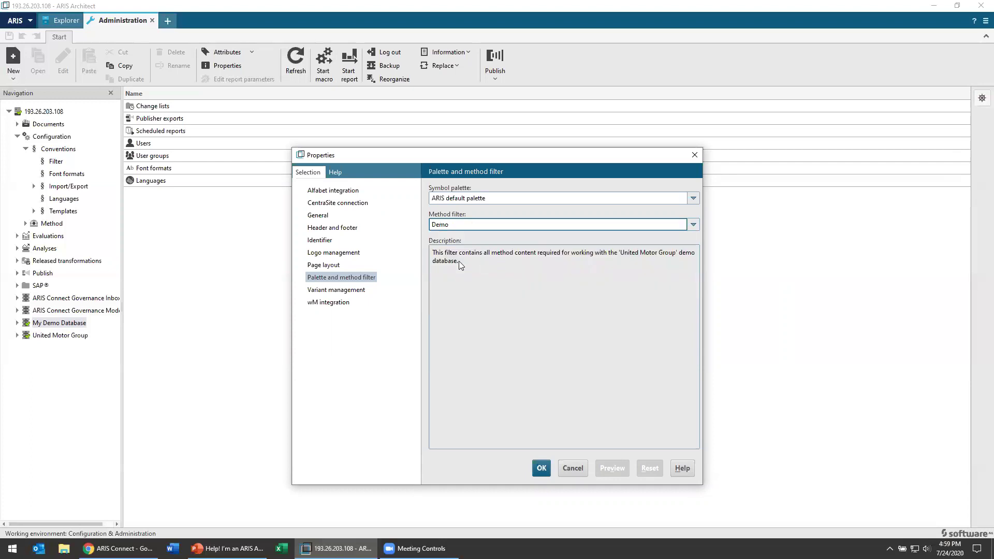
{"action": "left_click", "coordinate": [539, 475]}
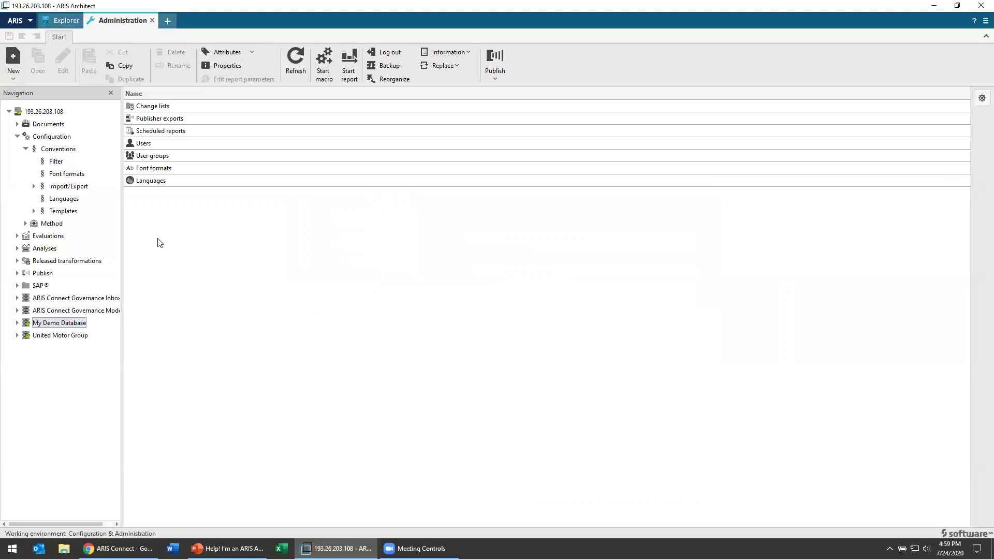